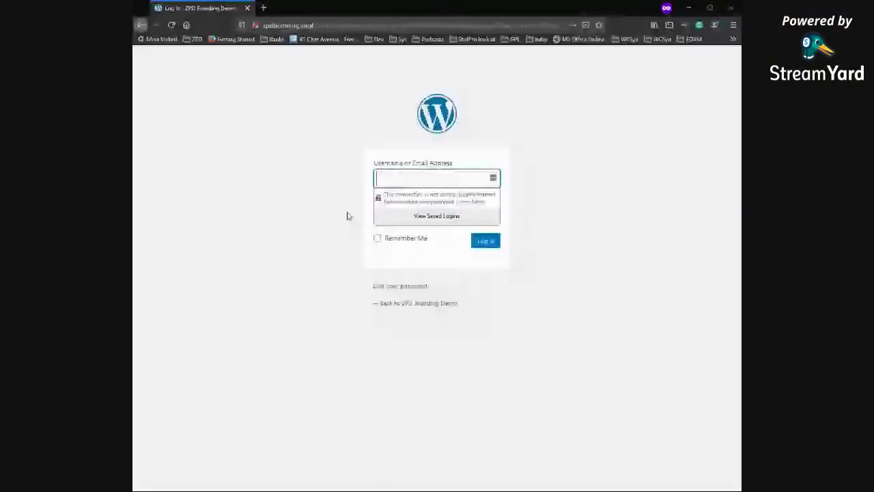
Step: Log in to the WordPress admin with the account username and password
left_click(399, 181)
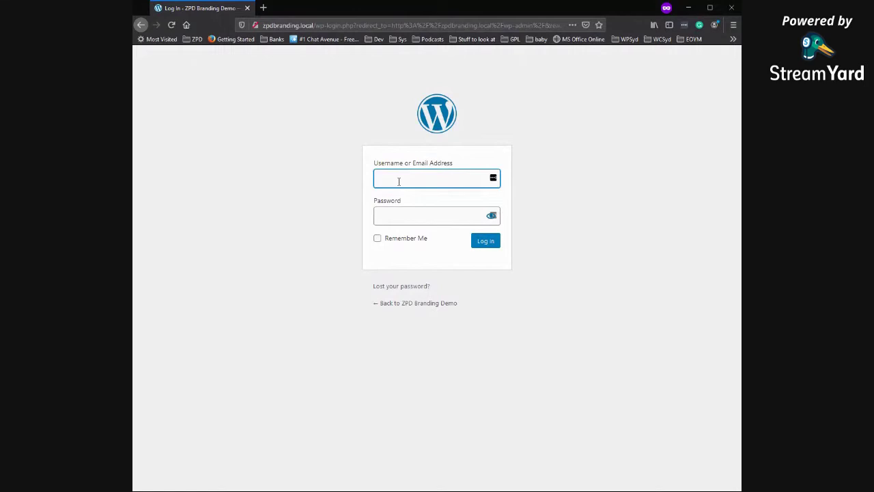
type("wil")
key("Tab")
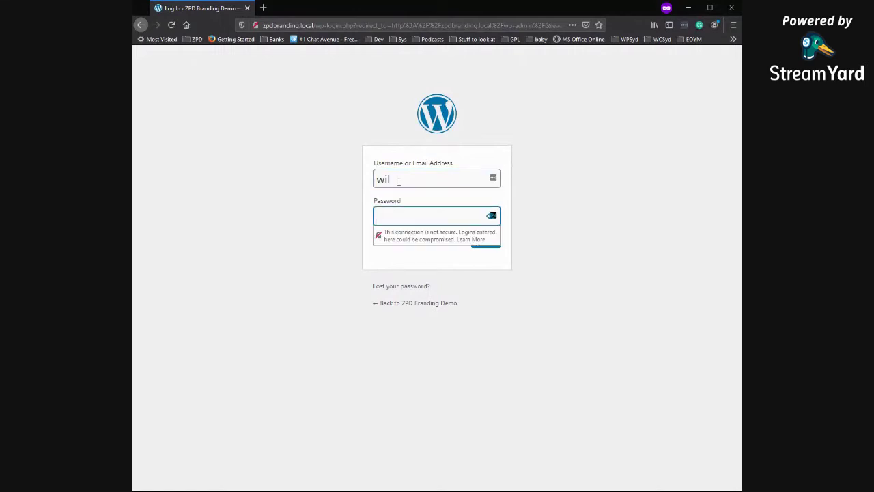
type("•••••••••••••")
key("Return")
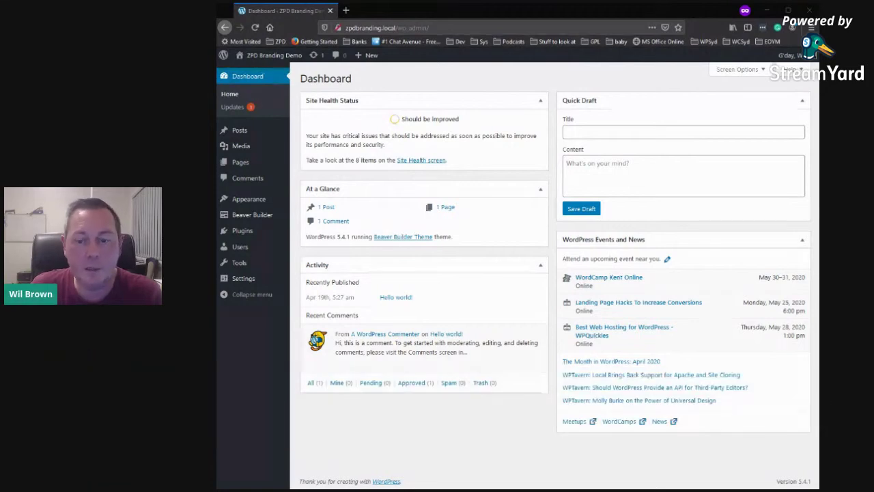
Step: Open the ZPD Branding Demo site's front page in a separate tab, keeping the dashboard open
mouse_move(516, 342)
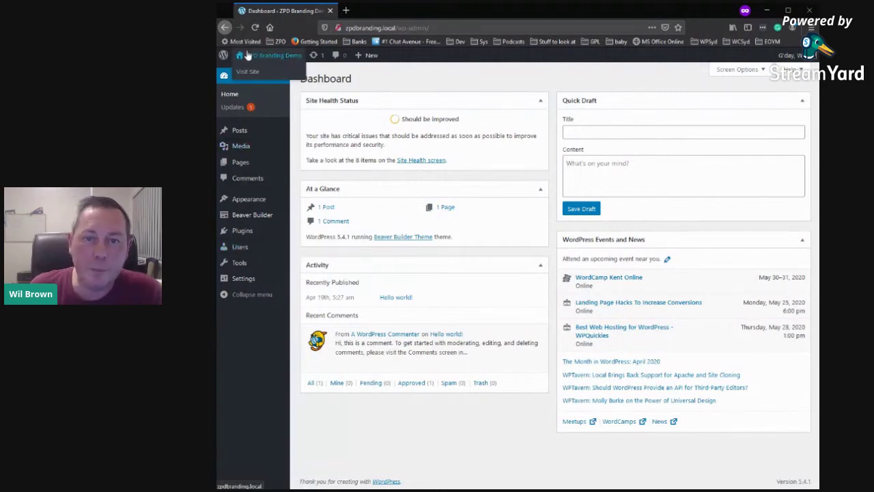
right_click(258, 73)
left_click(273, 78)
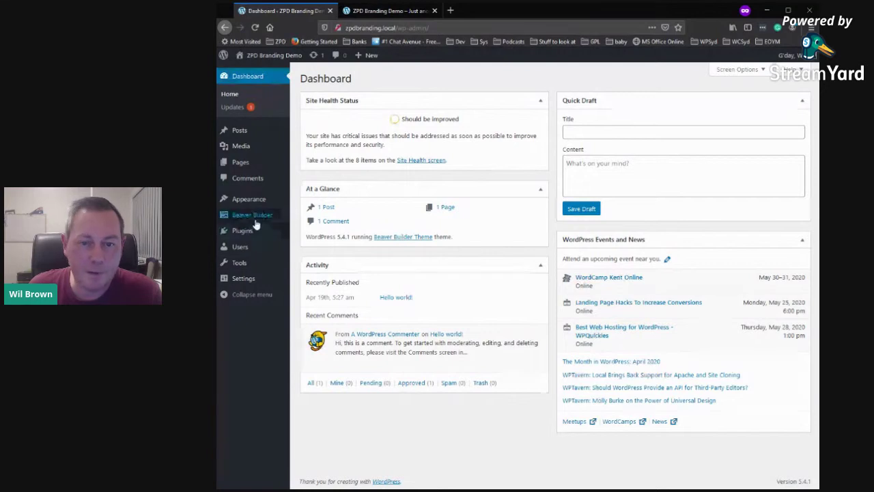
Step: Start a new page from the Pages list and dismiss the block editor welcome guide
mouse_move(252, 222)
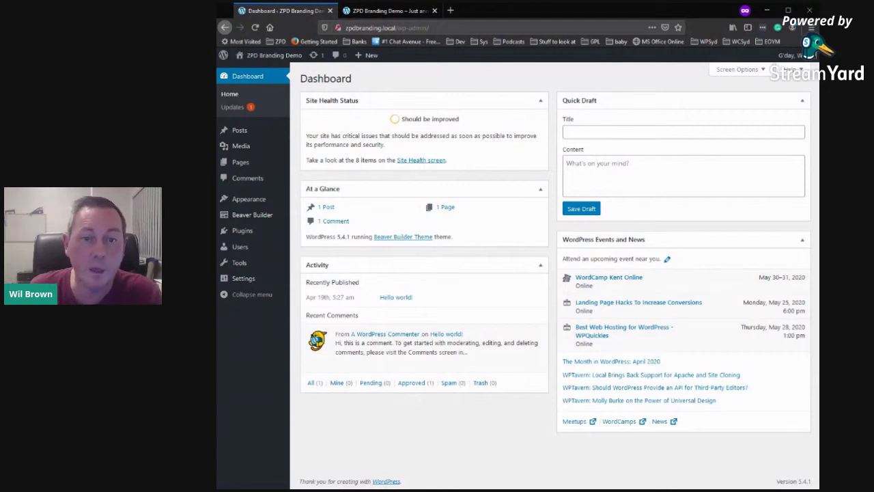
left_click(243, 163)
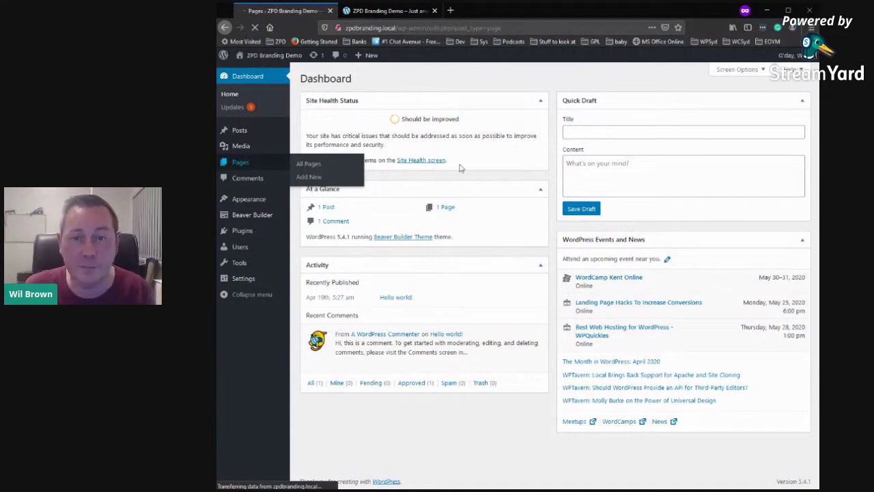
left_click(349, 79)
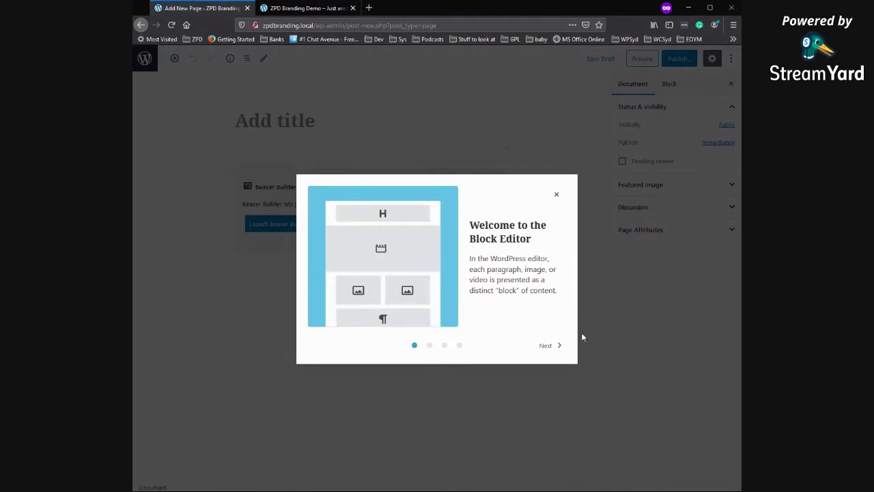
left_click(556, 195)
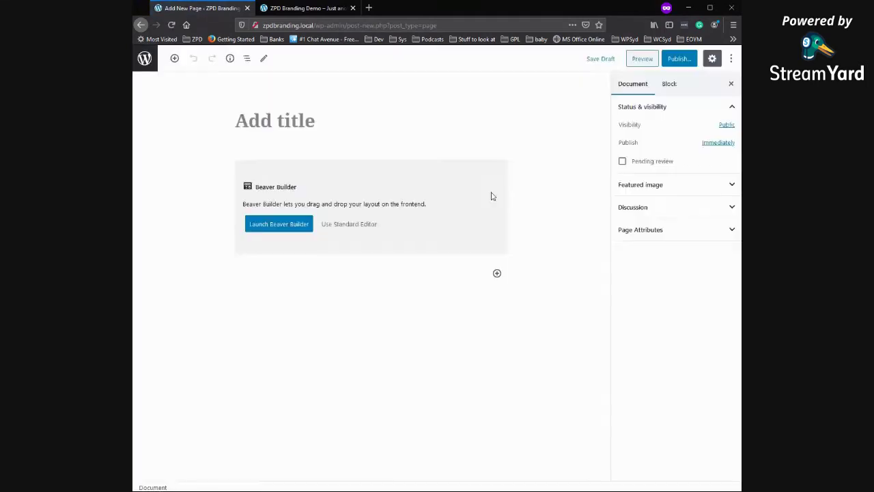
Step: Title the new page "Landing Page Beaver" and publish it with public visibility
left_click(289, 123)
type("Lanm")
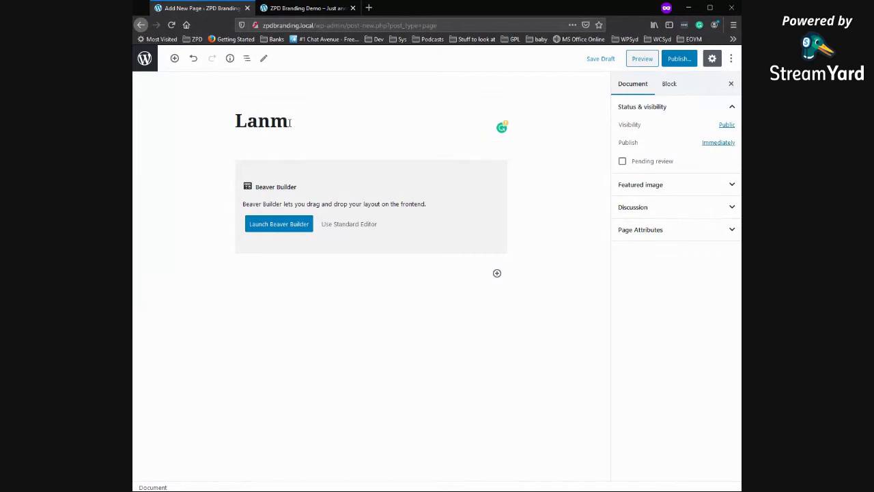
key("BackSpace")
type("ding Page Beaver")
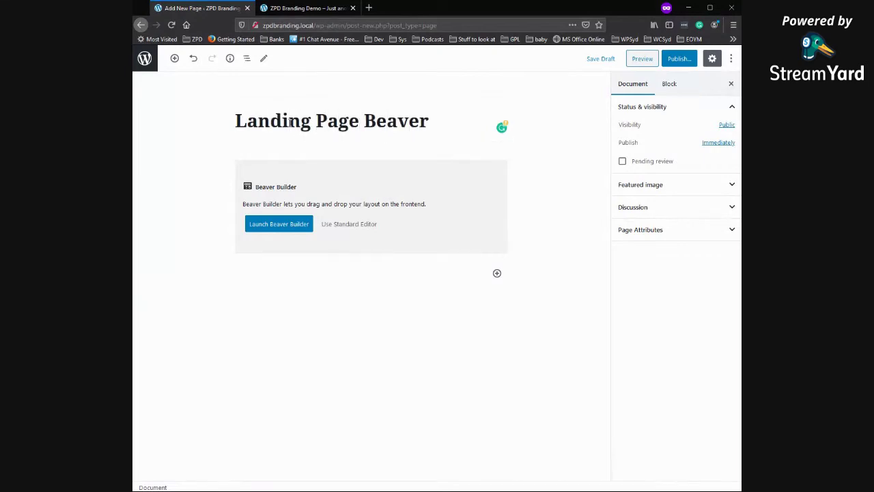
left_click(682, 63)
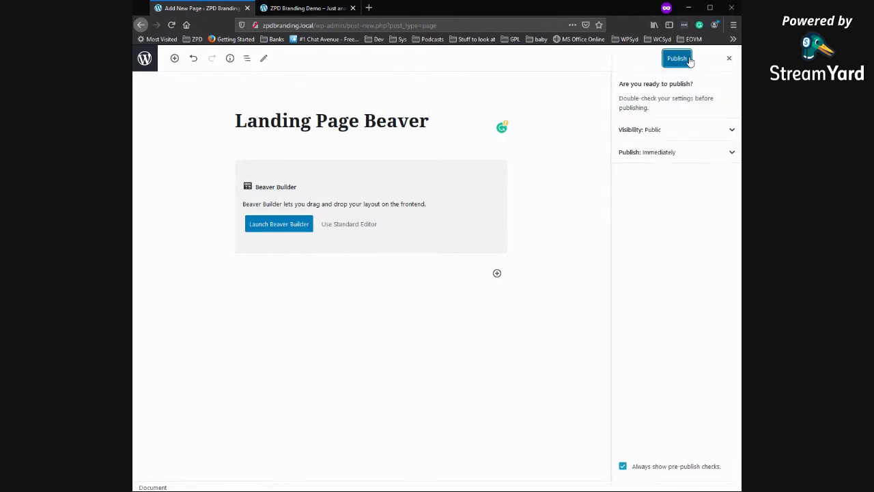
left_click(676, 59)
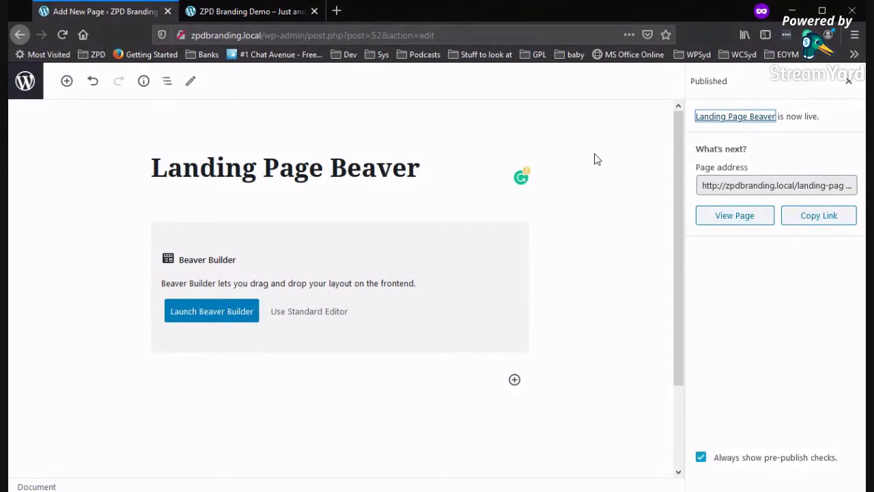
Step: Open the published Landing Page Beaver in a new tab and close the site's front page tab
left_click(247, 11)
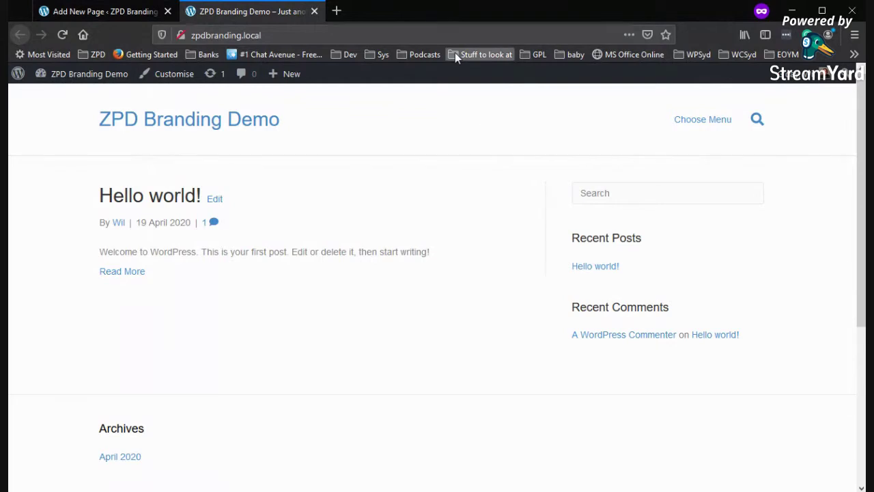
left_click(90, 13)
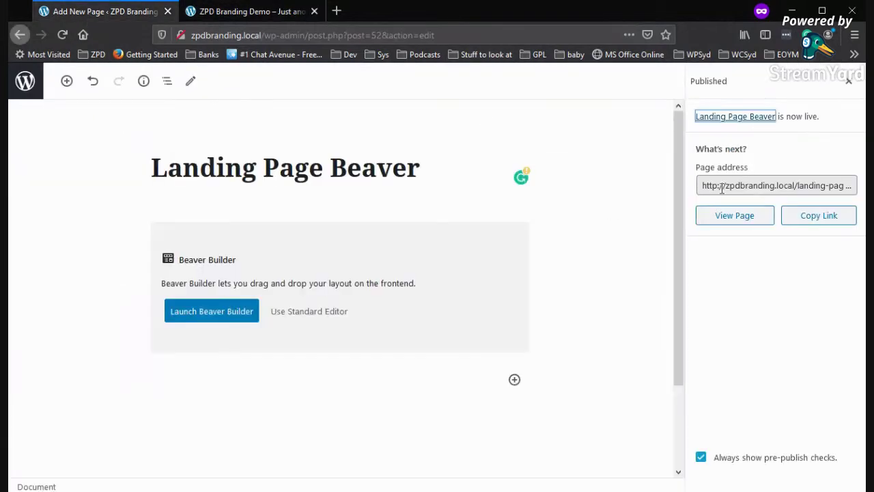
right_click(730, 218)
left_click(764, 225)
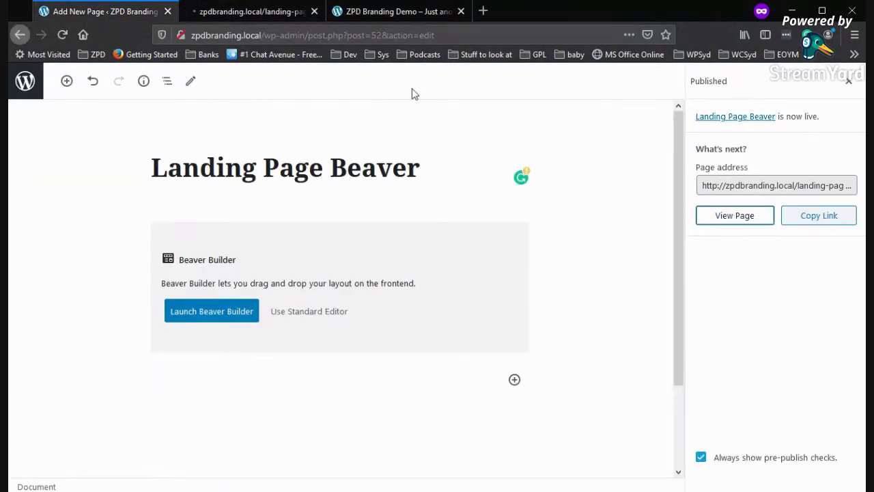
left_click(461, 12)
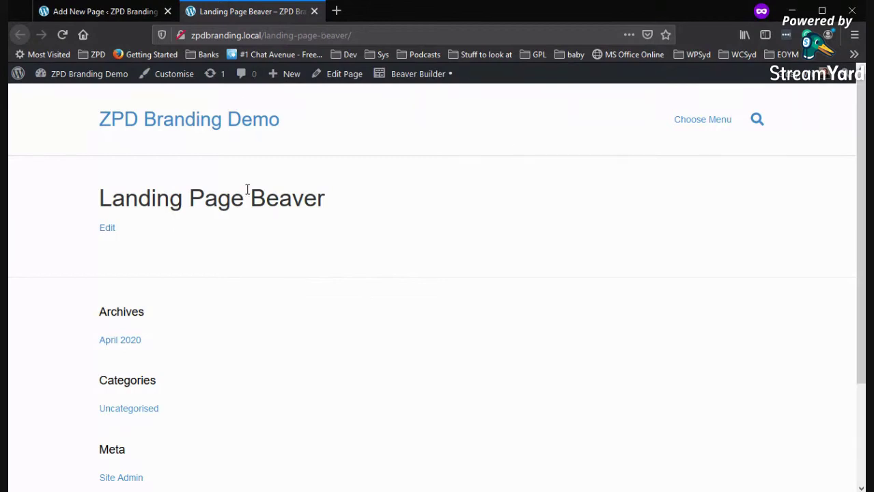
Step: Return from the page editor to the admin and start a new layout under Beaver Builder's Themer Layouts
left_click(110, 12)
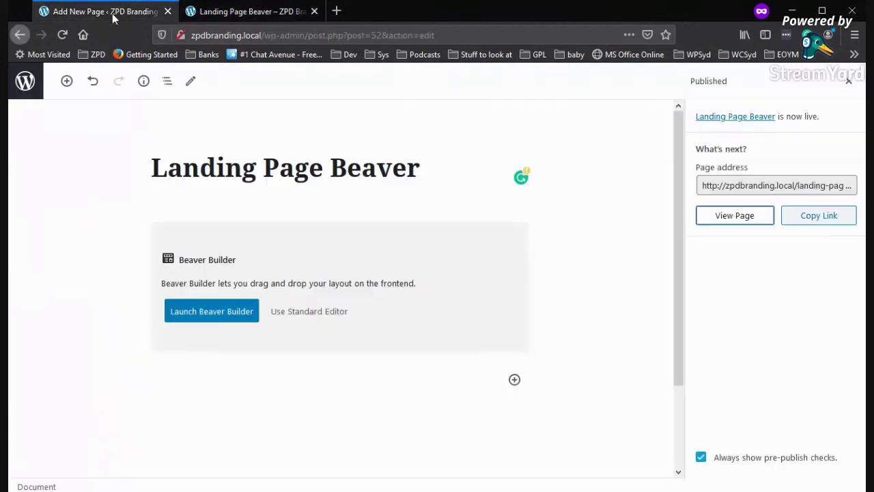
left_click(38, 84)
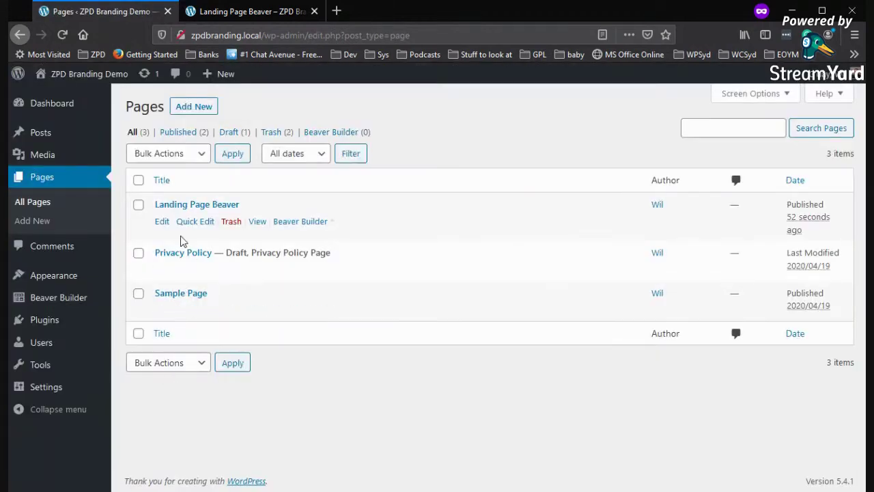
mouse_move(53, 301)
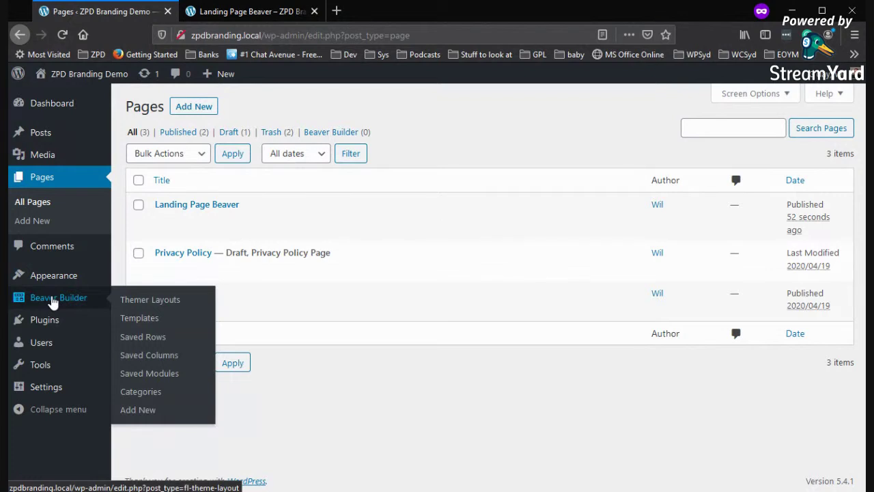
left_click(150, 301)
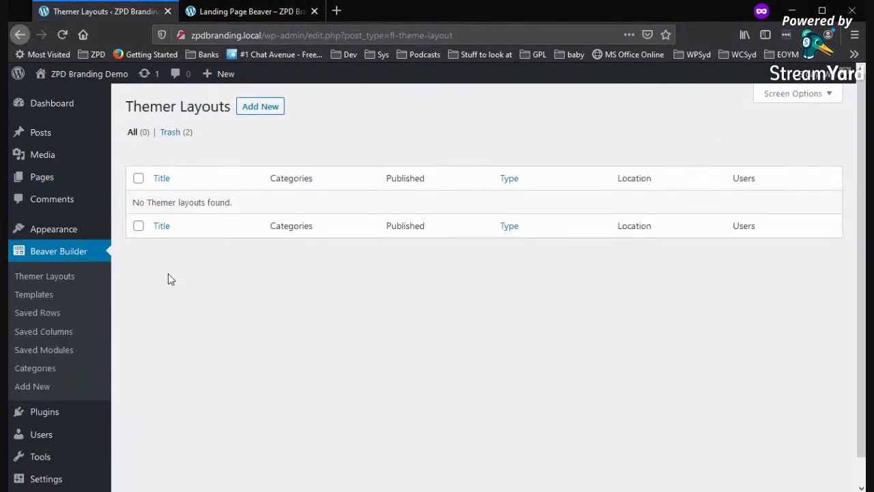
left_click(252, 110)
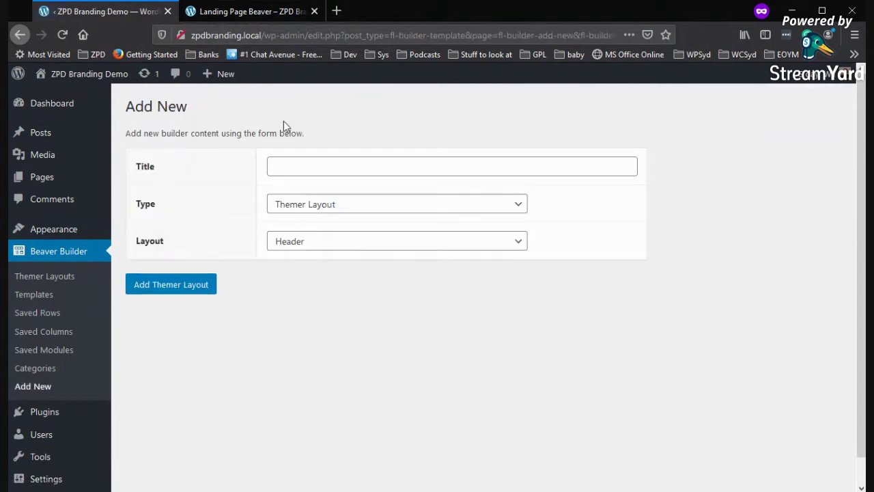
Step: Create a layout titled "Page Header" with type Themer Layout and layout Header
left_click(316, 172)
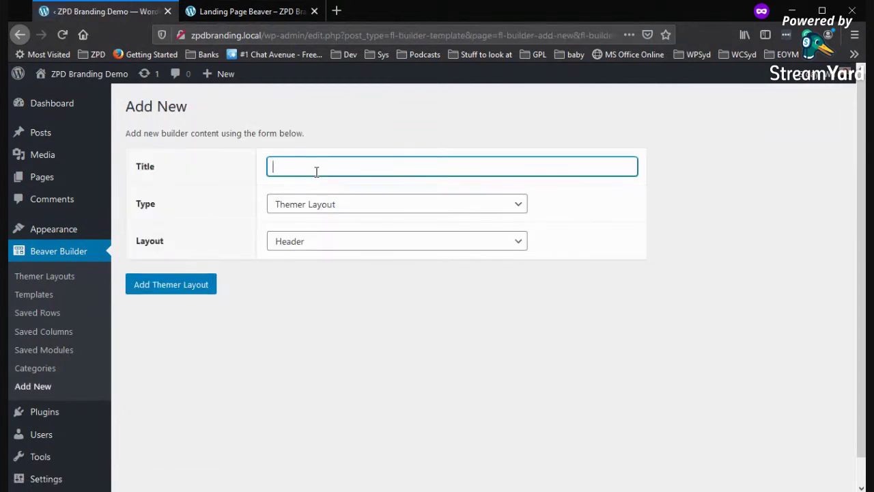
type("Page Header")
left_click(329, 208)
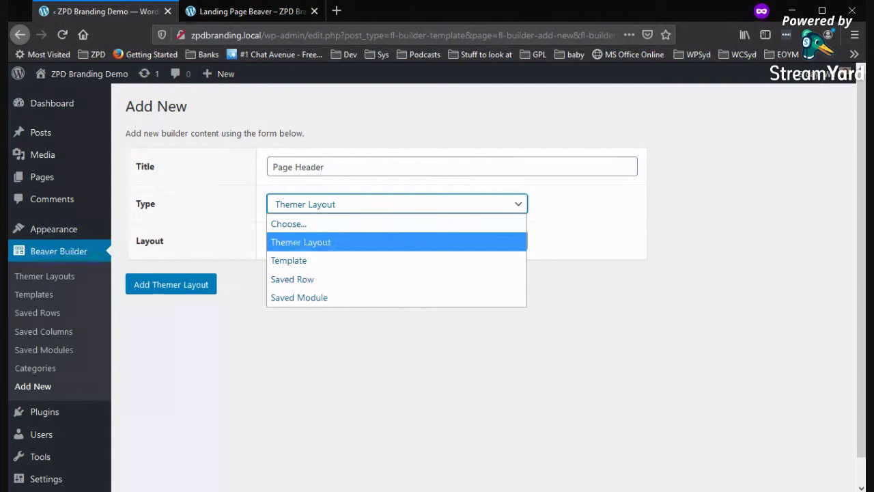
left_click(308, 244)
left_click(310, 247)
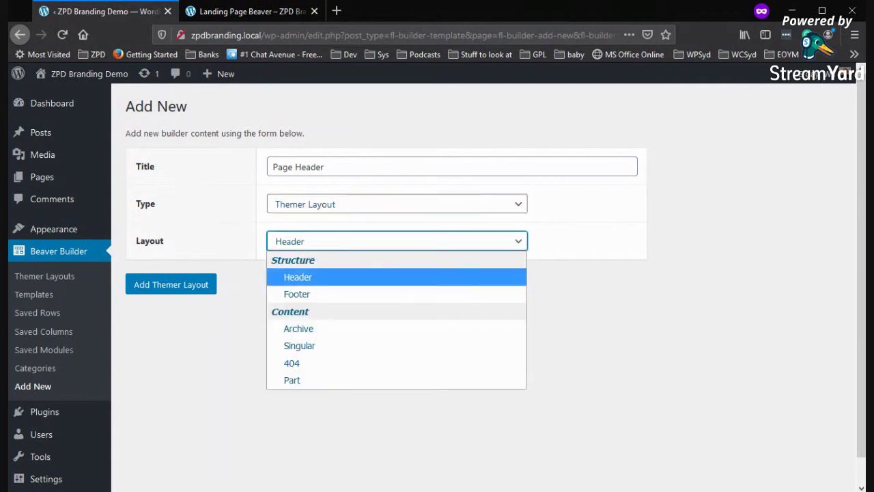
left_click(300, 277)
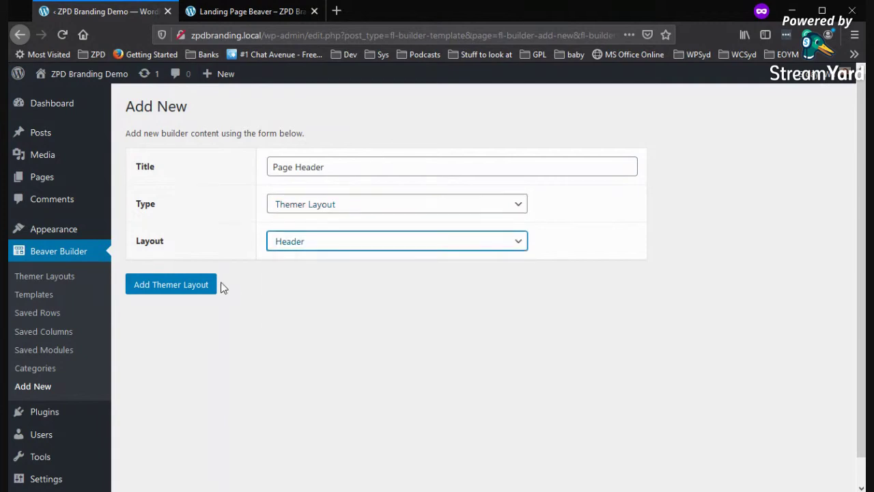
left_click(163, 292)
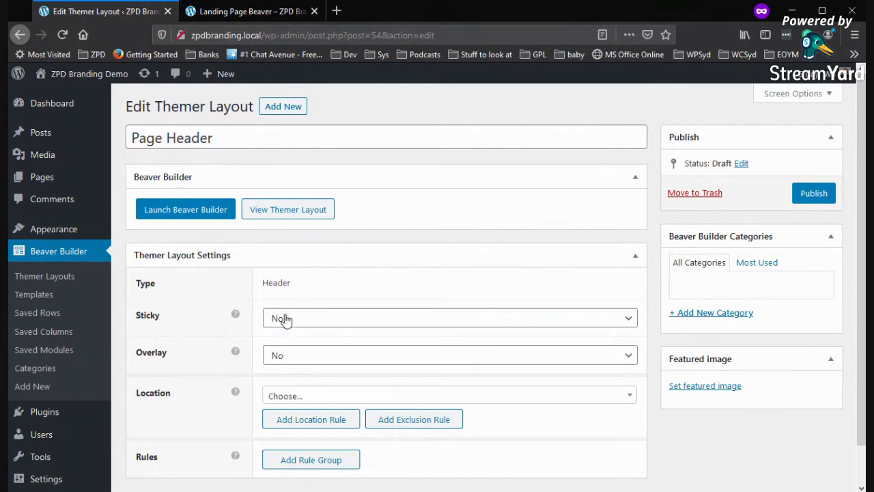
Step: Set the header layout's location to the page Landing Page Beaver and publish the layout
left_click(305, 399)
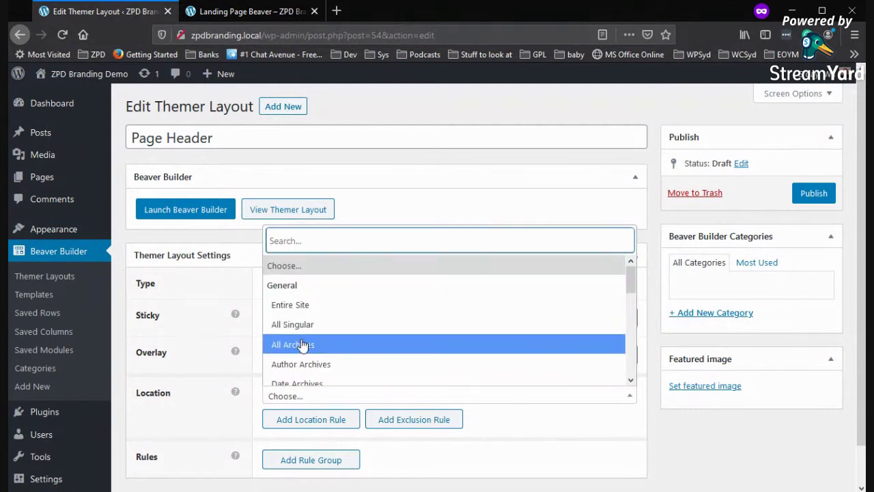
scroll(302, 345, "down", 1)
scroll(302, 345, "down", 3)
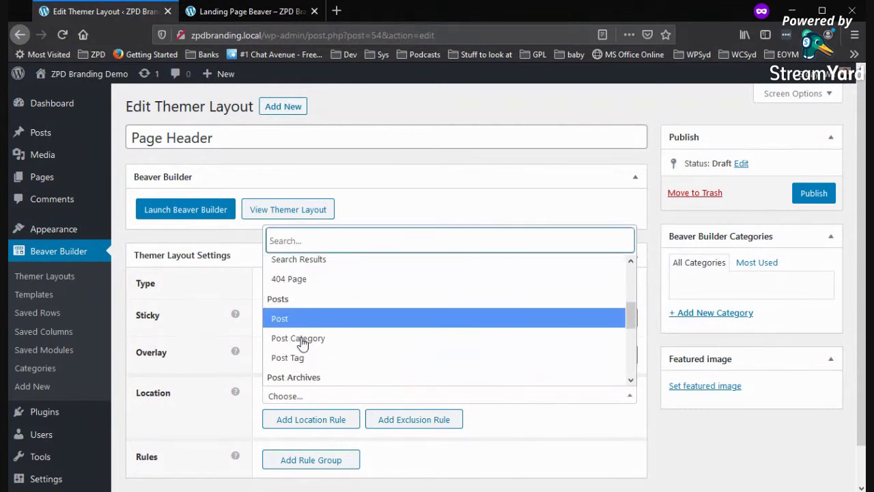
scroll(290, 345, "down", 2)
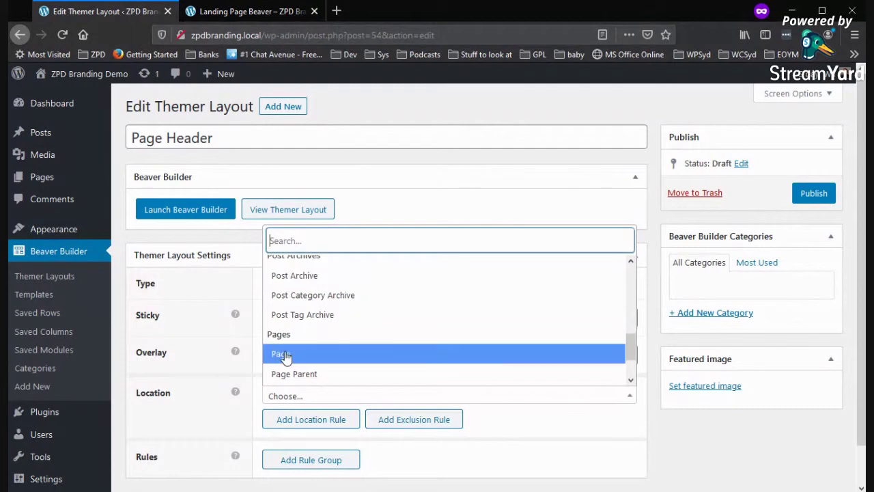
left_click(288, 356)
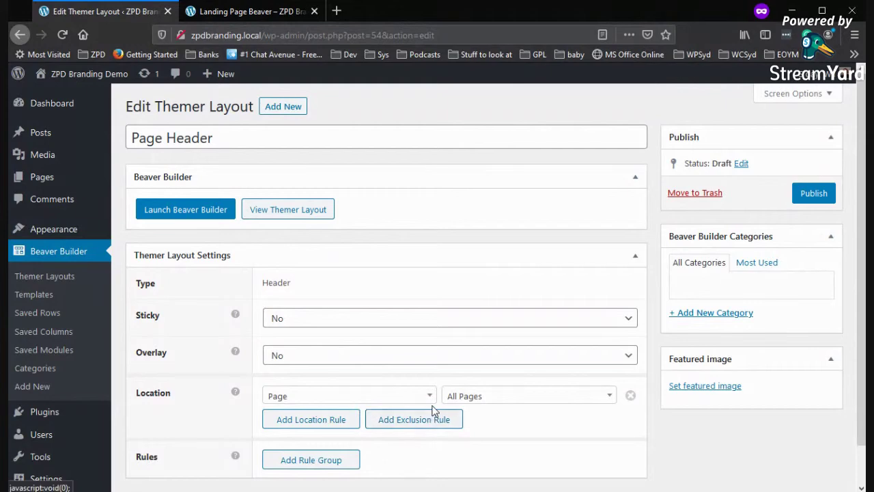
left_click(465, 400)
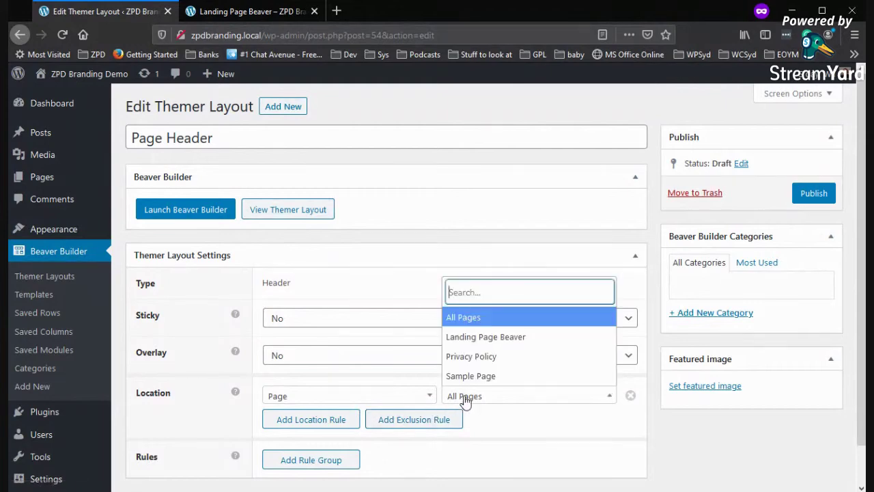
left_click(474, 338)
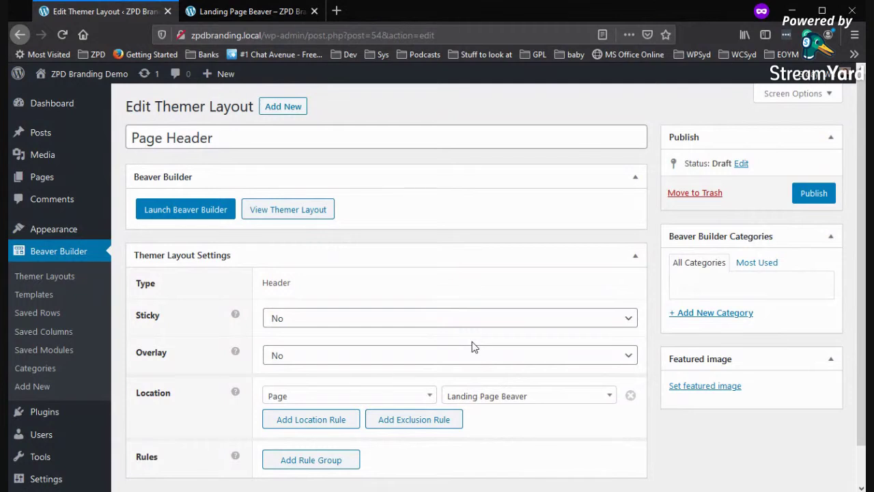
left_click(812, 198)
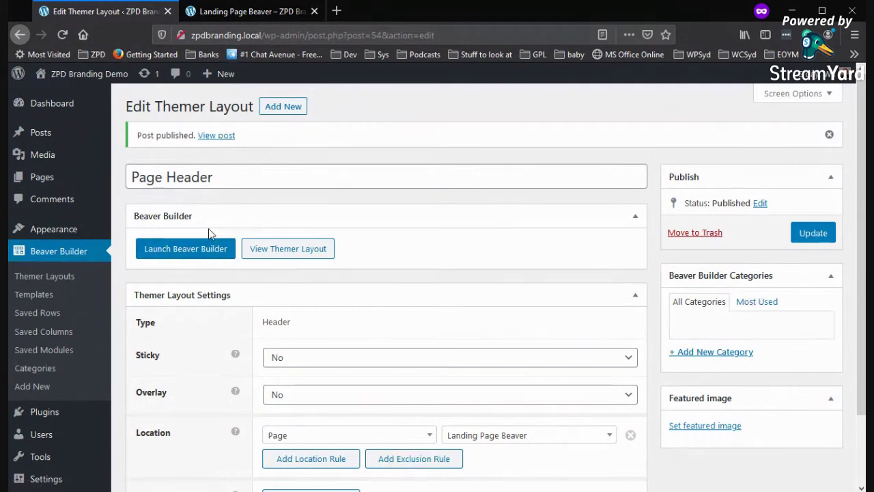
Step: Look at the published landing page's header and open the Page Header layout in Beaver Builder
left_click(223, 11)
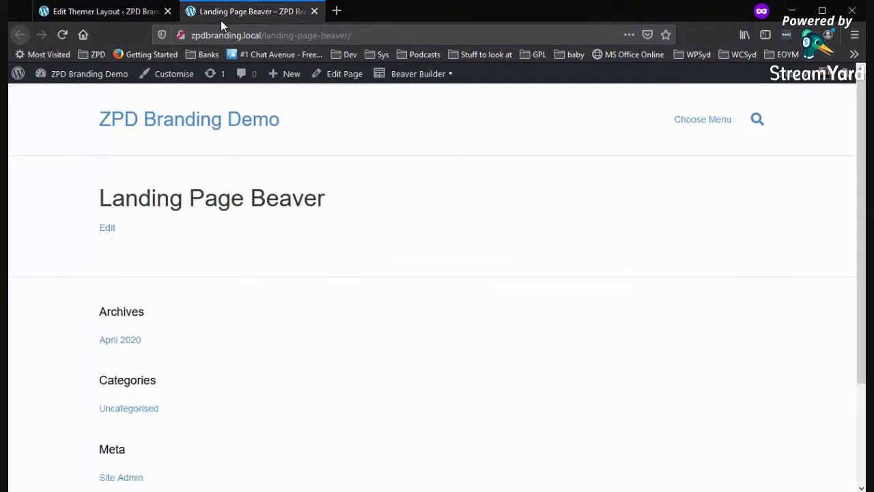
left_click(120, 14)
left_click(153, 251)
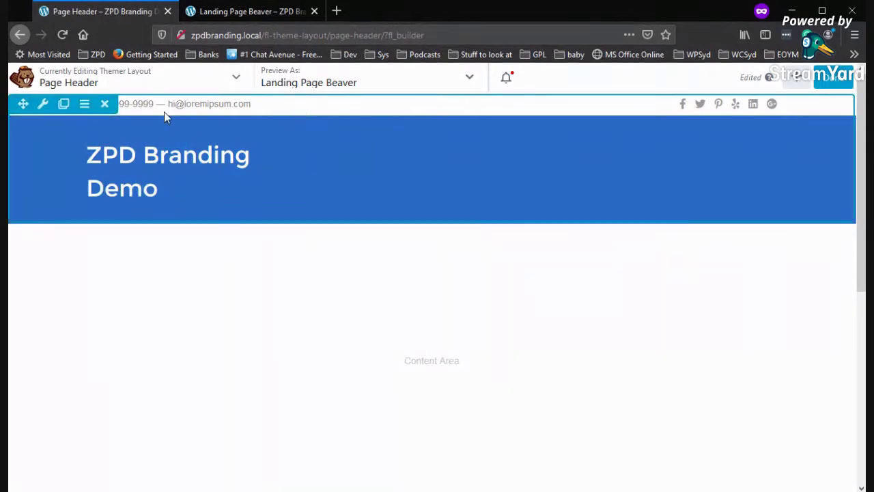
Step: Clear the default header content by deleting the blue site-title row, the contact text with its column, and the social icons
left_click(106, 107)
left_click(414, 251)
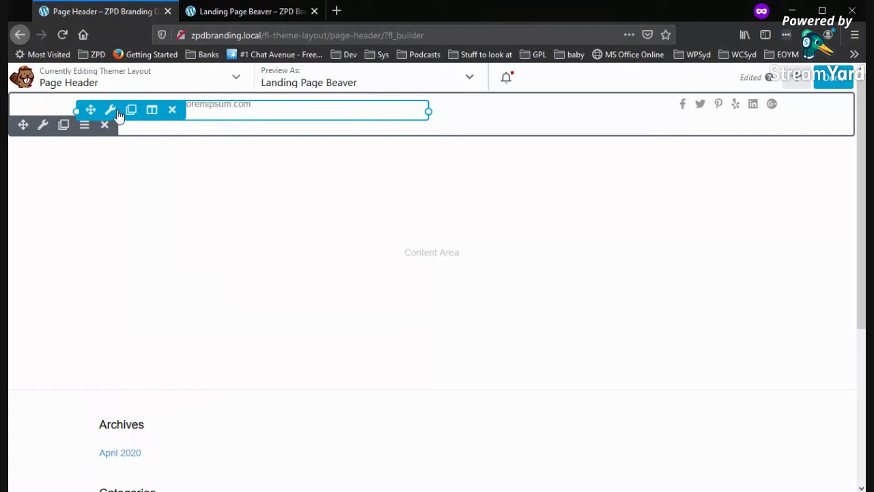
left_click(172, 110)
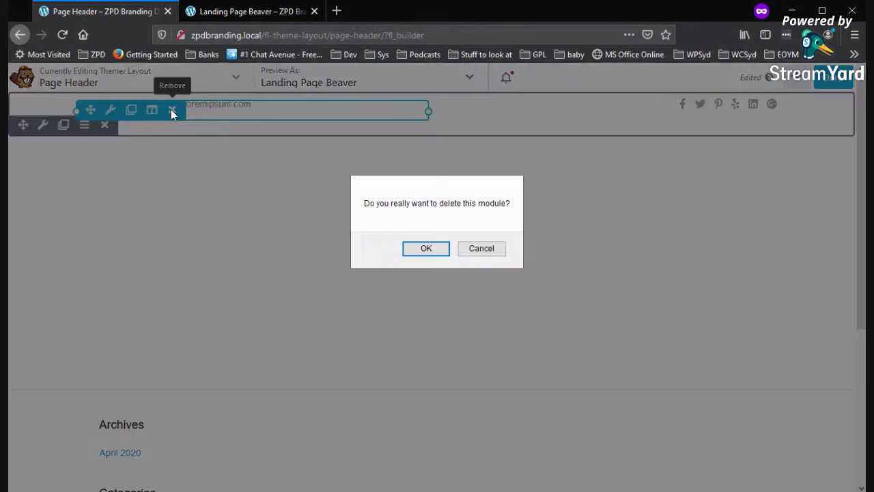
left_click(431, 249)
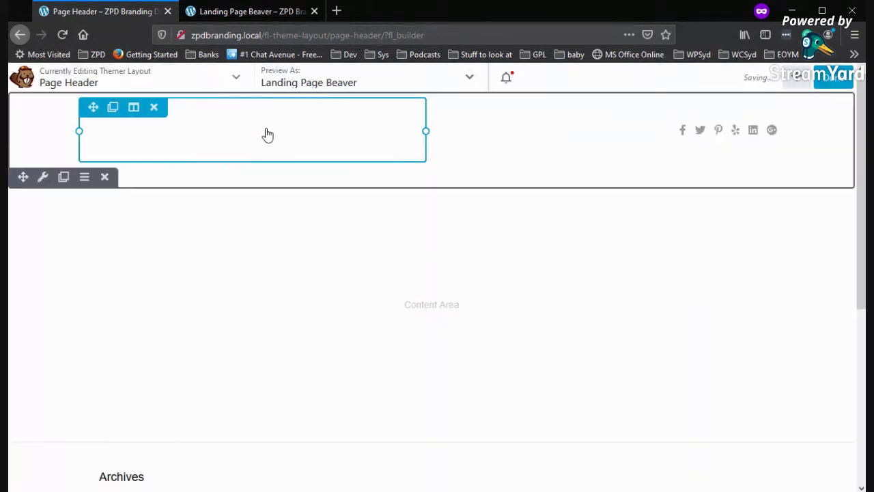
left_click(154, 108)
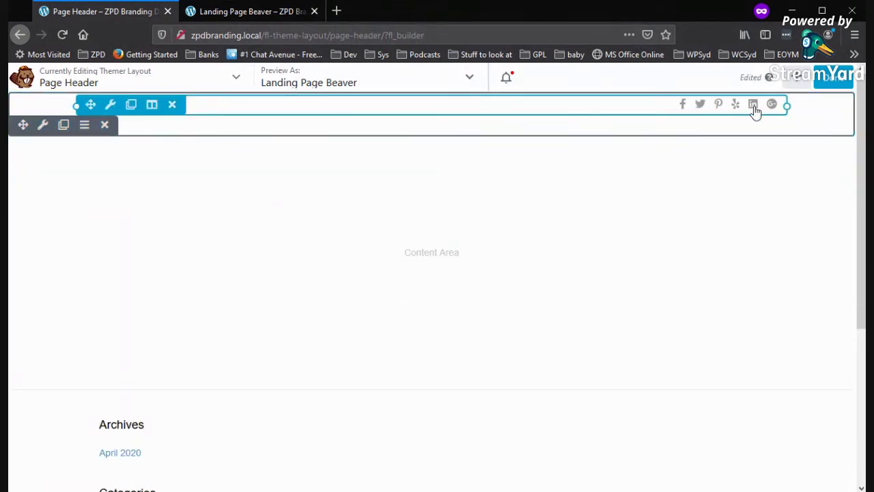
left_click(174, 108)
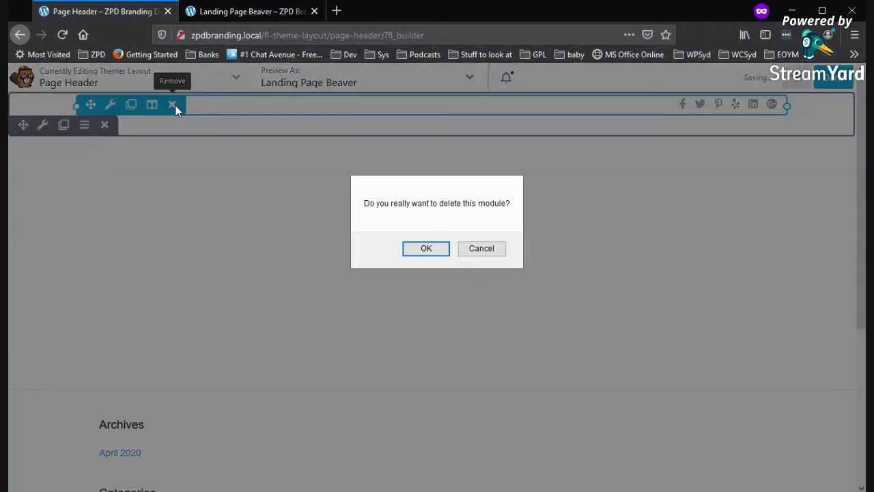
left_click(444, 249)
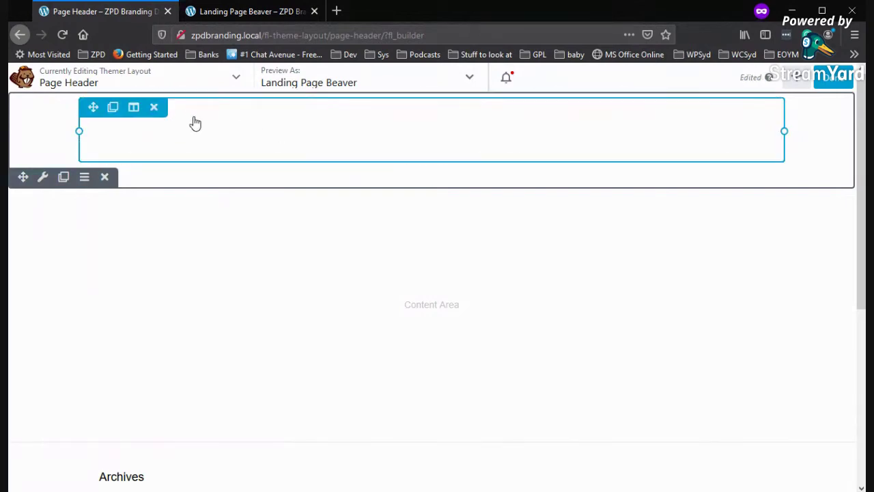
Step: Add a Photo module to the empty column of the remaining header row
left_click(792, 78)
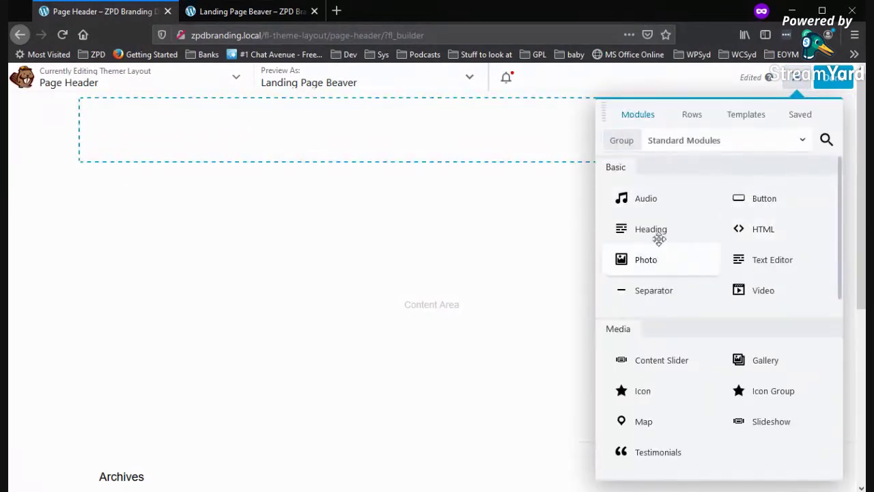
left_click_drag(649, 264, 651, 269)
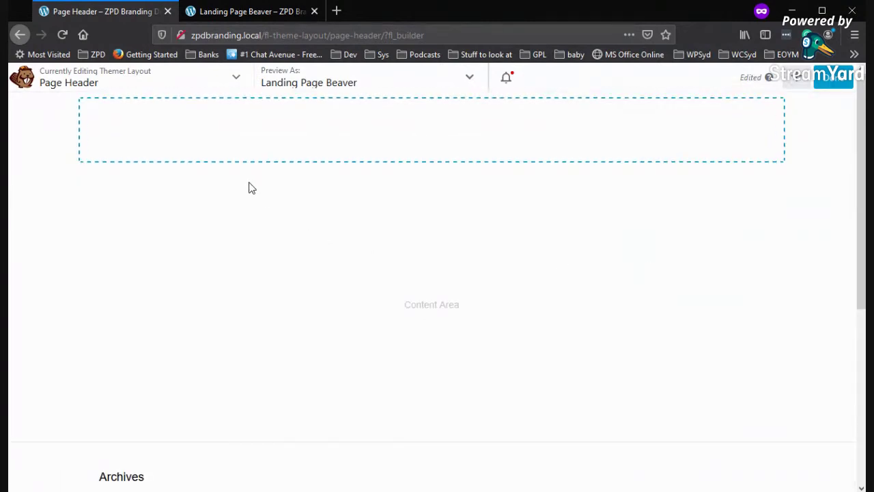
mouse_move(250, 139)
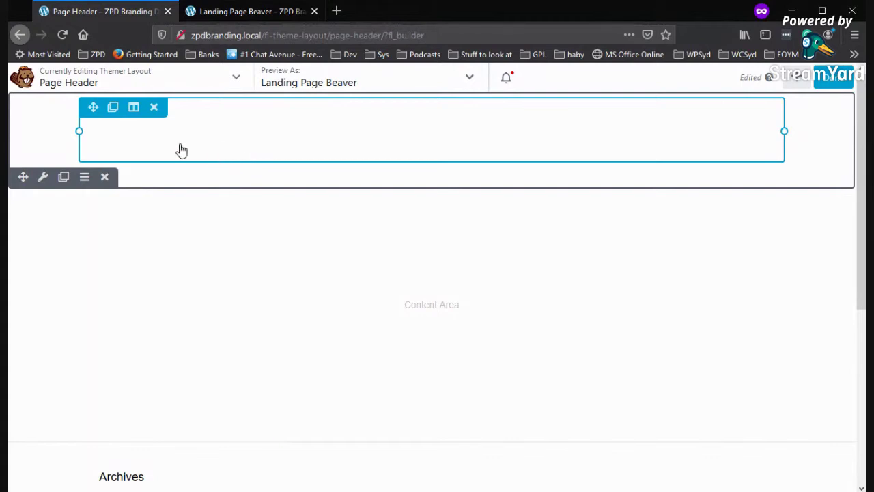
left_click(796, 78)
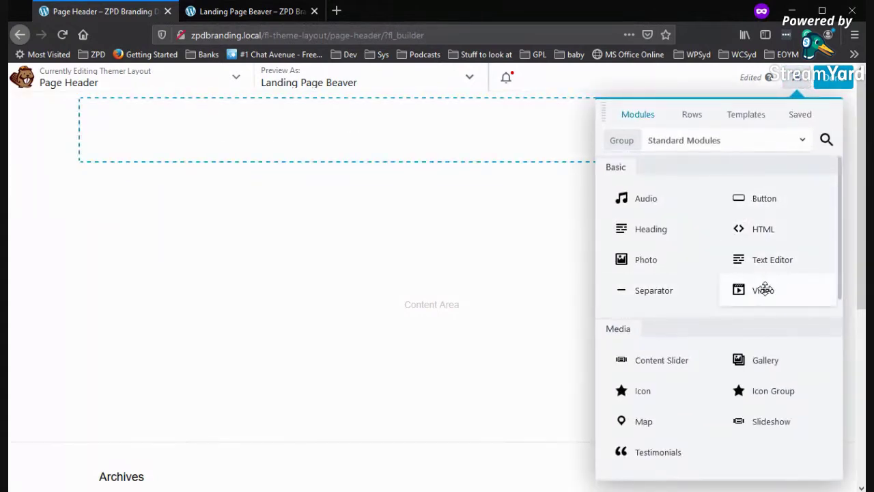
left_click_drag(656, 262, 420, 158)
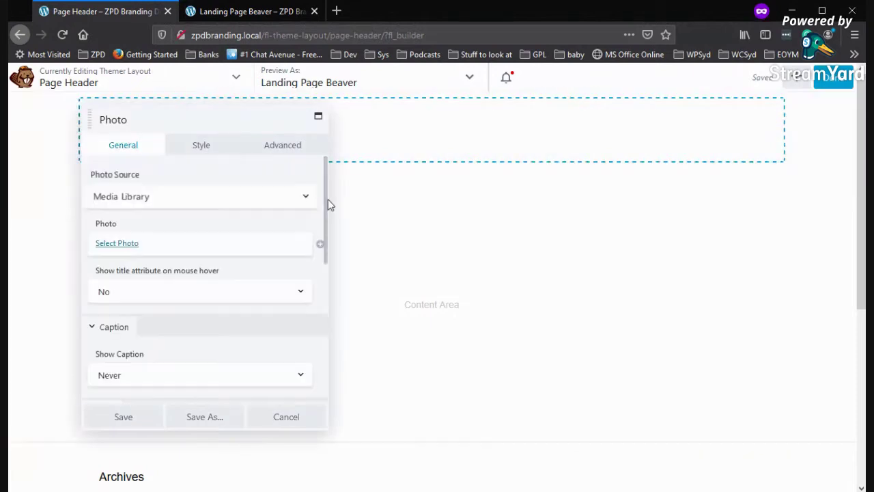
Step: Upload the real-logo.jpg image file and use it as the header row's photo
left_click(117, 244)
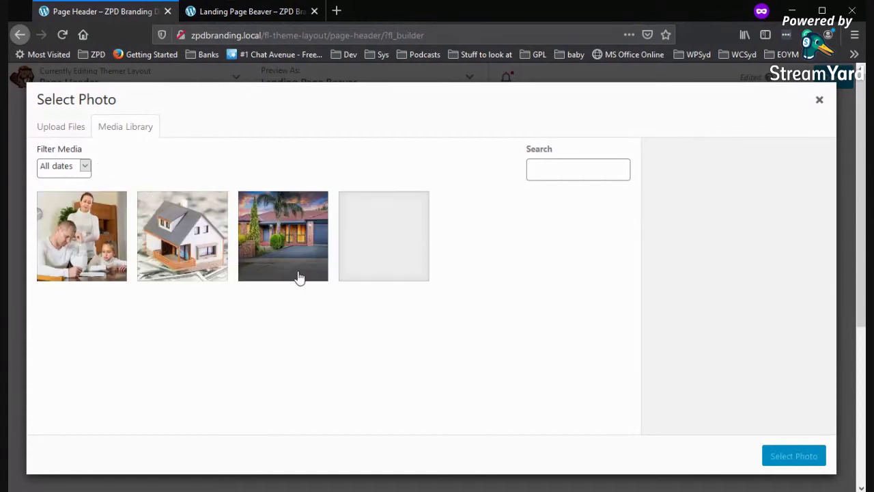
left_click(386, 246)
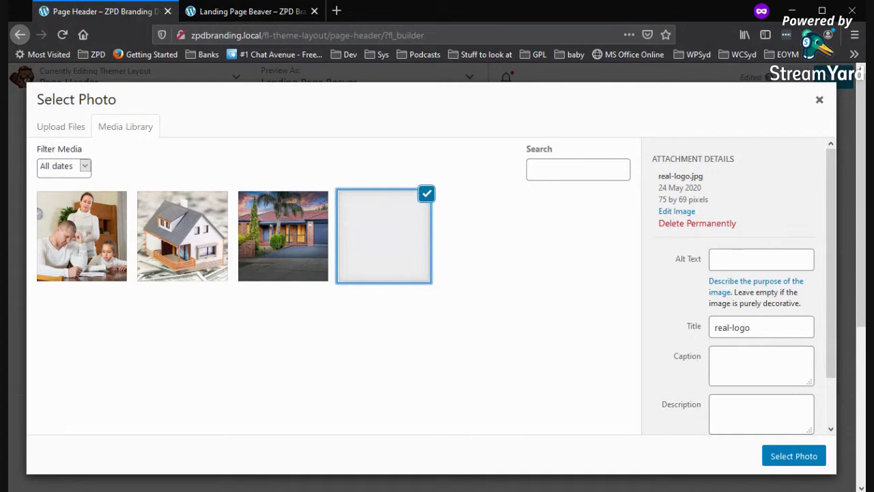
left_click(61, 127)
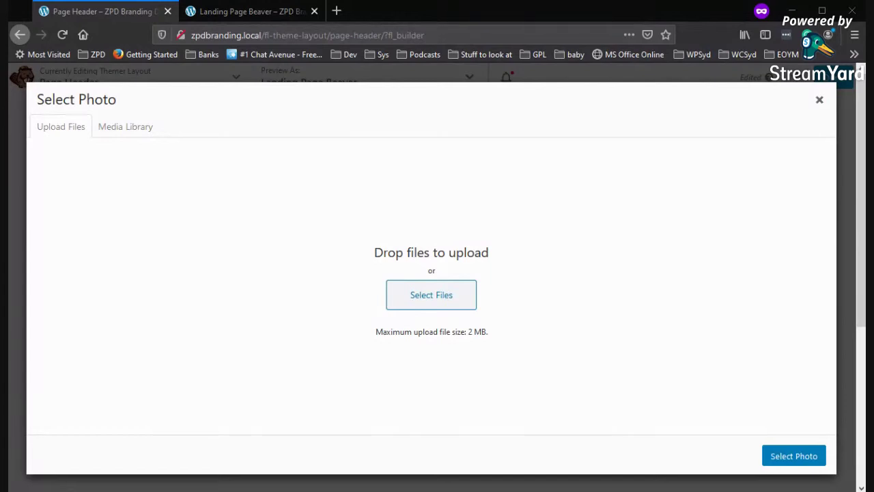
left_click_drag(13, 236, 279, 239)
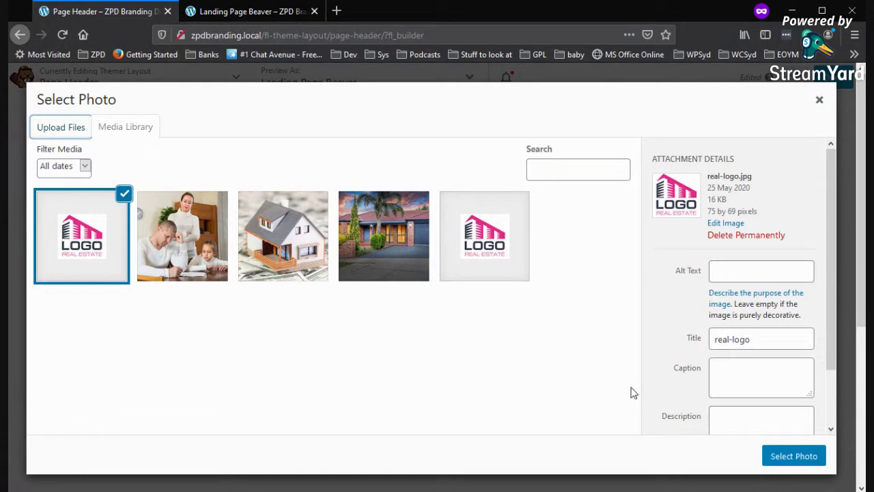
left_click(793, 456)
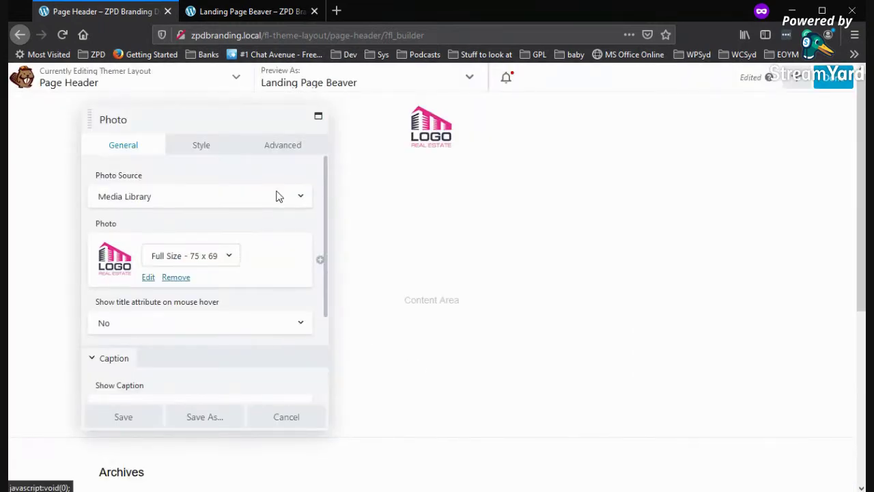
Step: Align the logo photo to the left and save the module
left_click(198, 145)
left_click(119, 299)
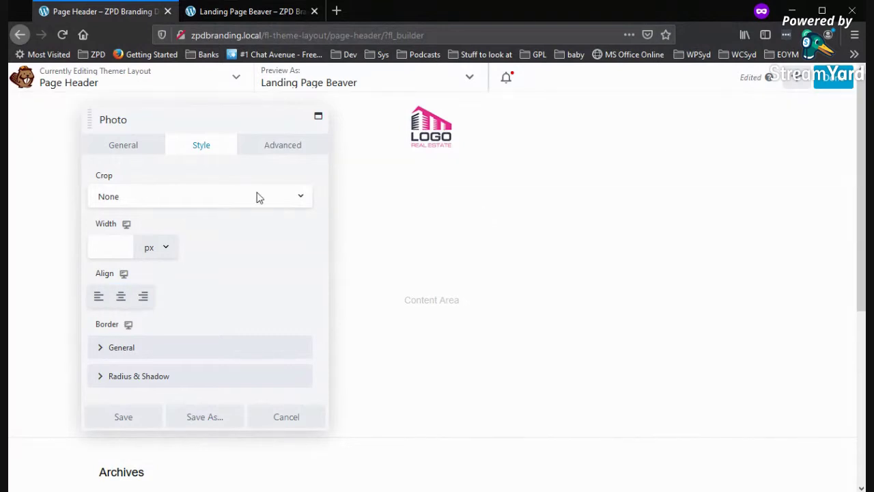
left_click(120, 419)
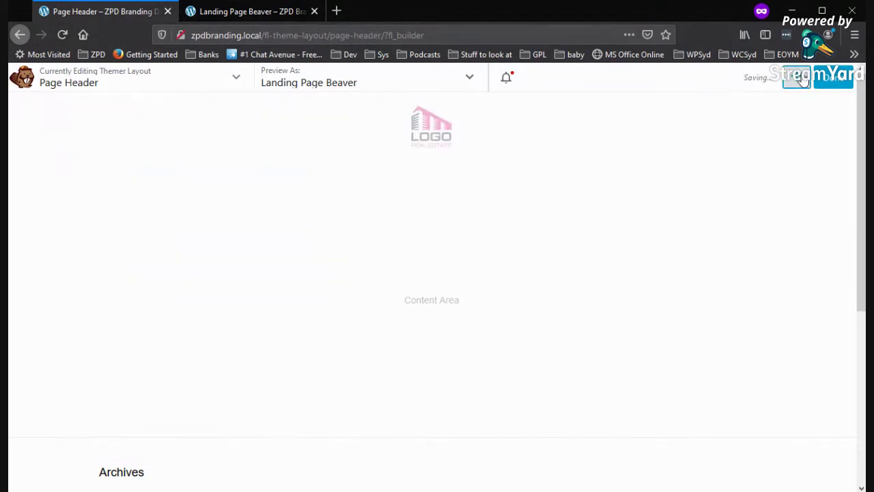
Step: Add a 2 Columns row below the logo row
left_click(797, 80)
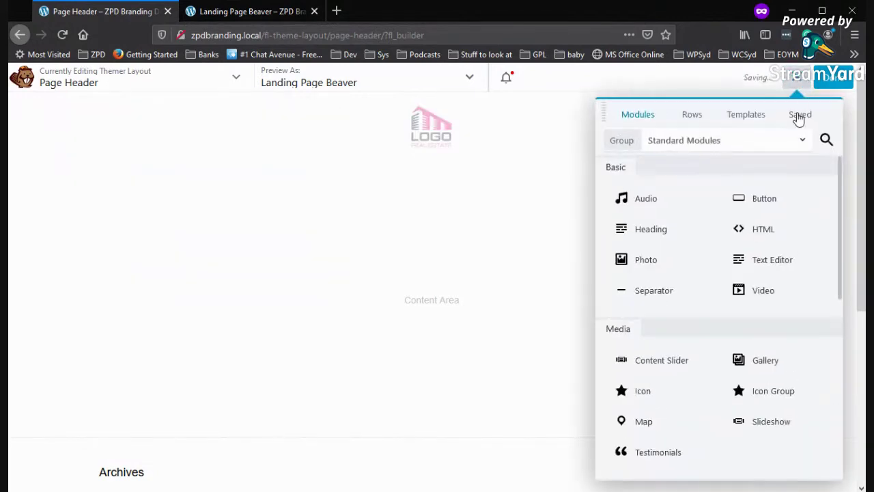
left_click(694, 117)
left_click_drag(764, 164, 638, 175)
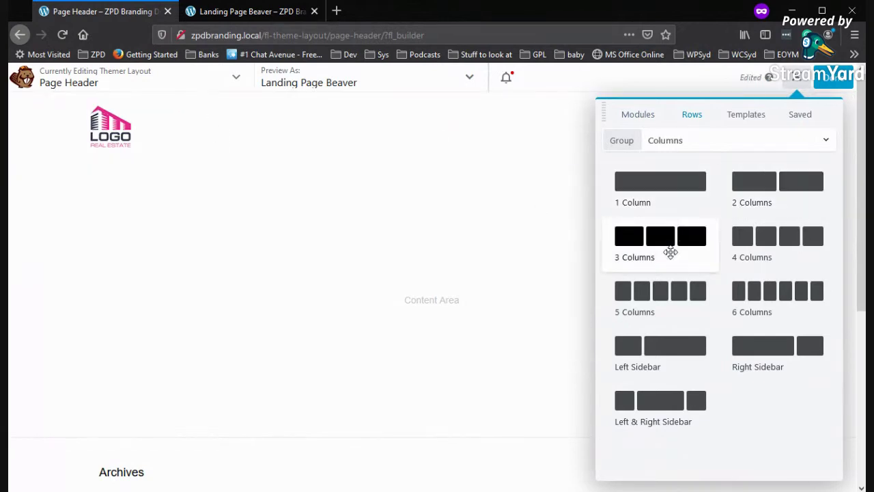
left_click_drag(763, 196, 321, 250)
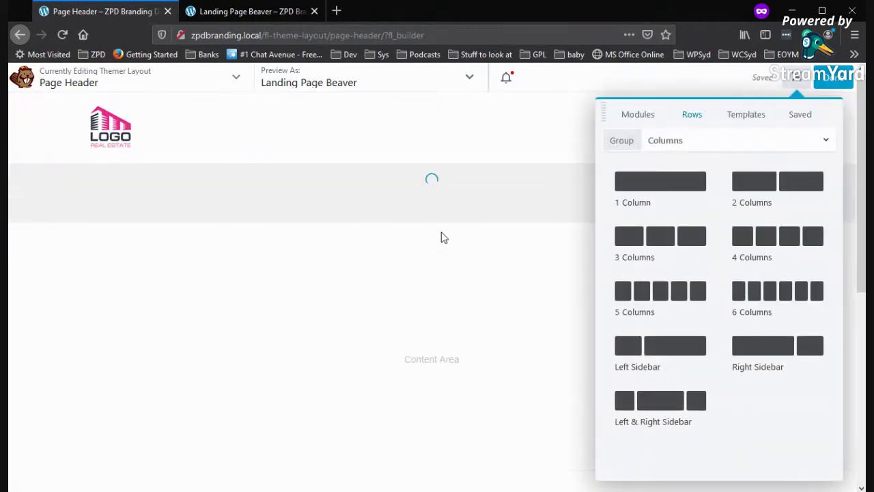
Step: Place a Photo module in the left column of the new two-column row and move its settings clear of the logo
left_click(644, 114)
left_click_drag(673, 239, 289, 307)
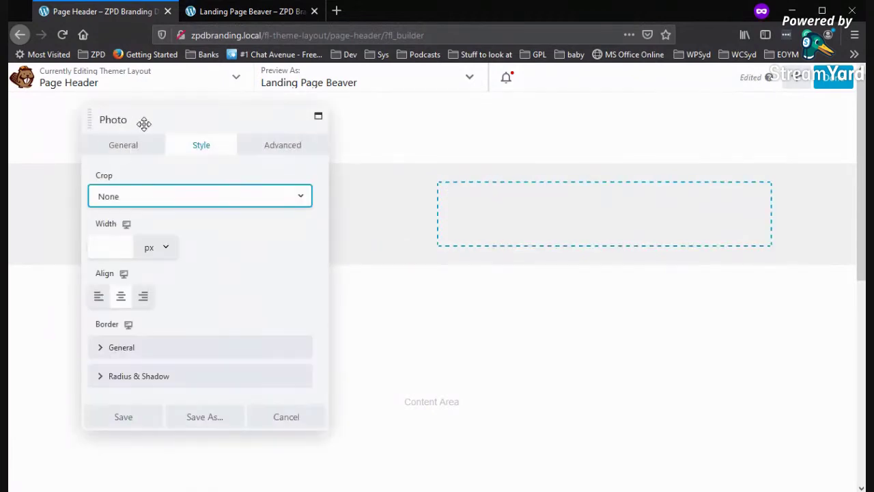
left_click_drag(142, 124, 277, 164)
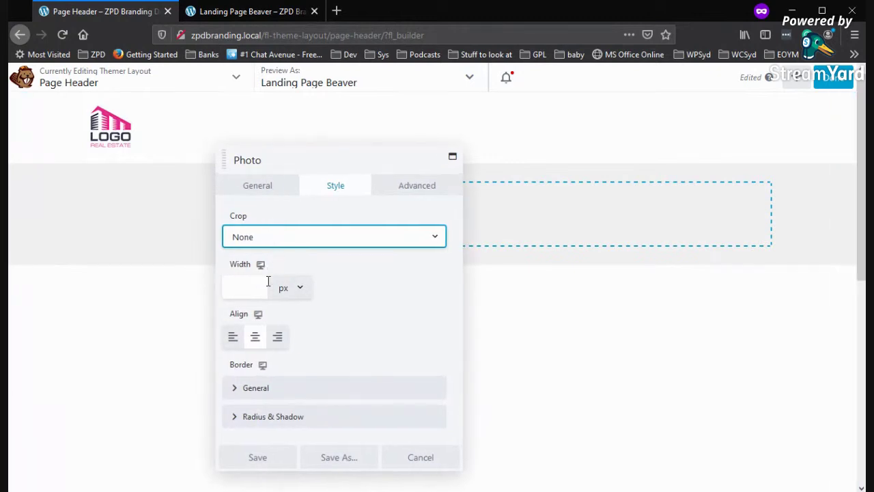
Step: Set the left column's photo to the existing toy house image from the media library and save the module
left_click(254, 187)
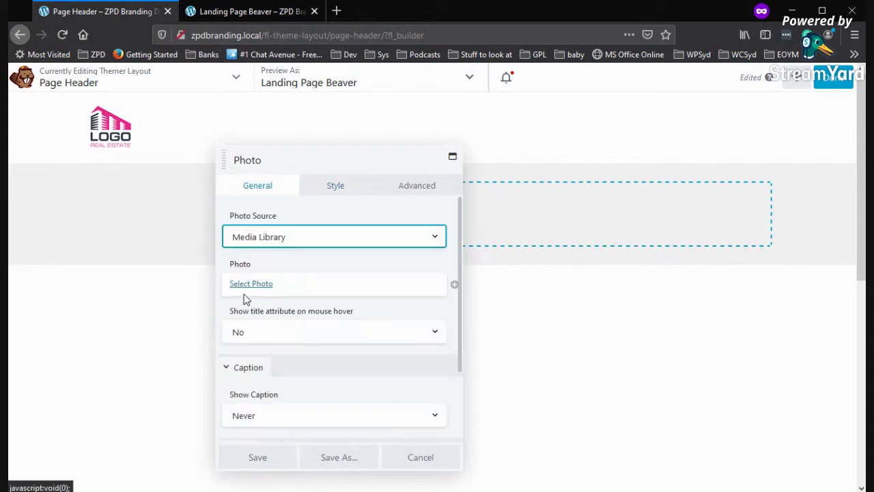
left_click(249, 282)
left_click(273, 244)
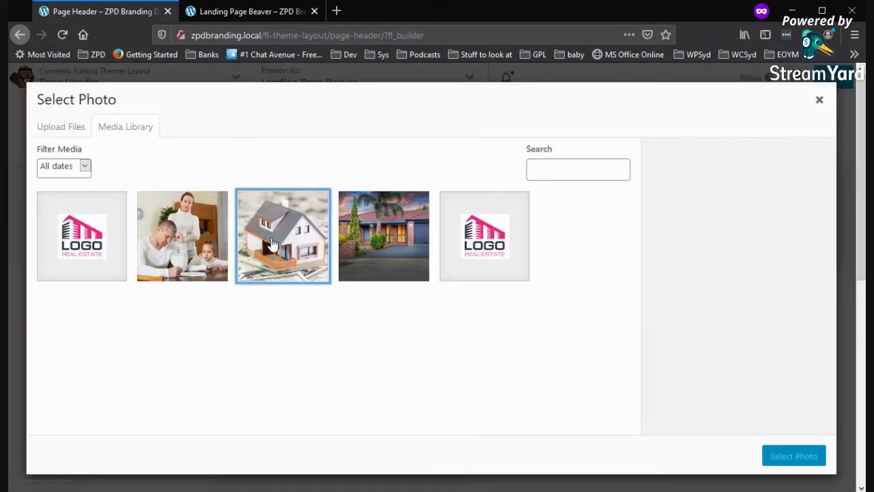
left_click(801, 456)
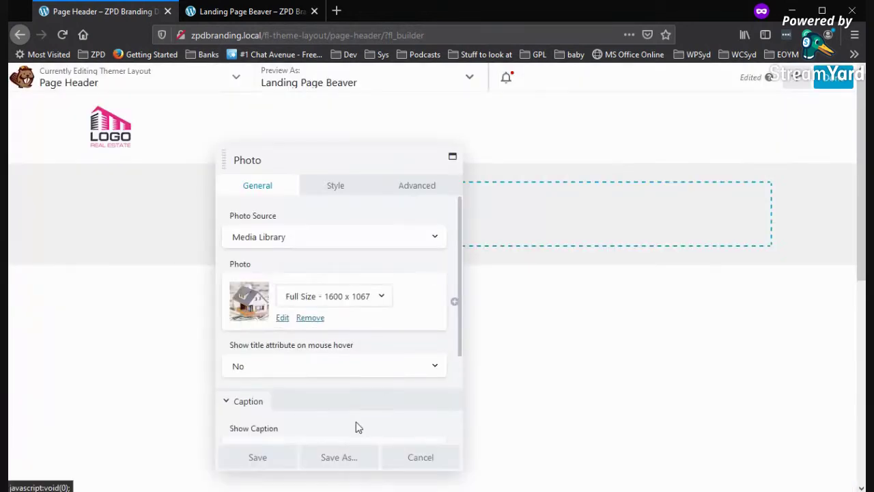
left_click(282, 459)
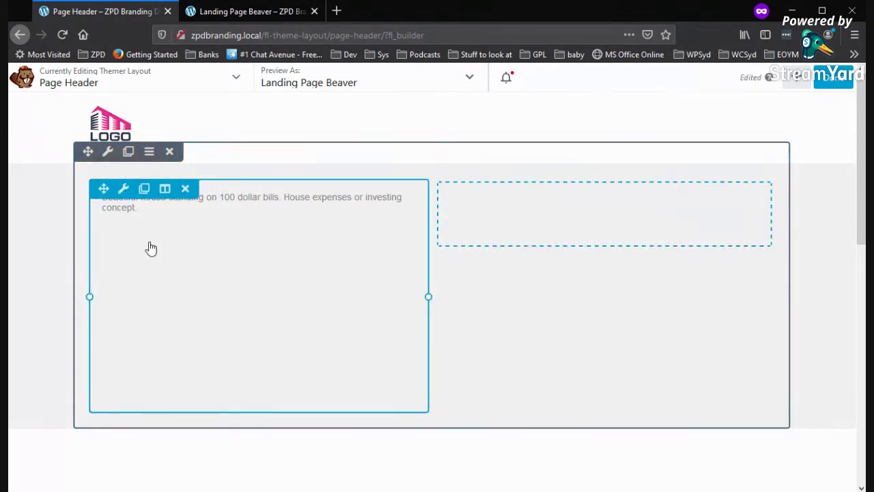
Step: Replace the left column's photo with a newly uploaded copy of the House_Money_Pile_Toy picture
left_click(124, 191)
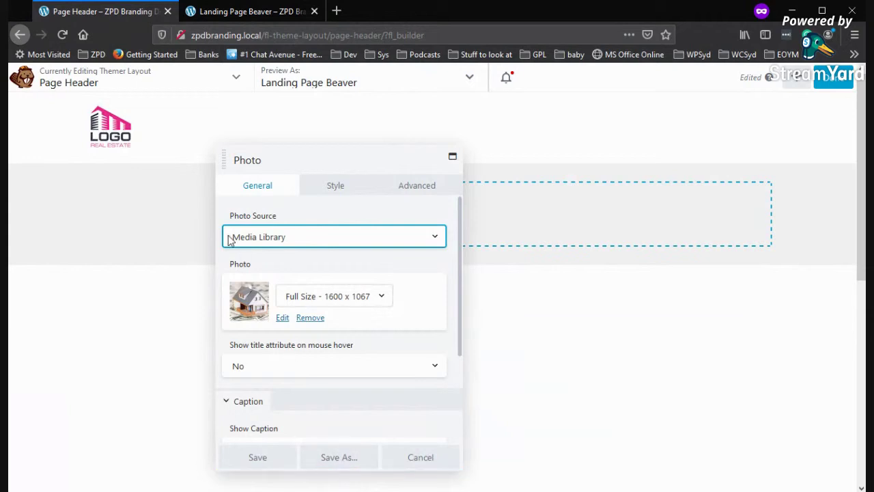
left_click(311, 318)
left_click(263, 237)
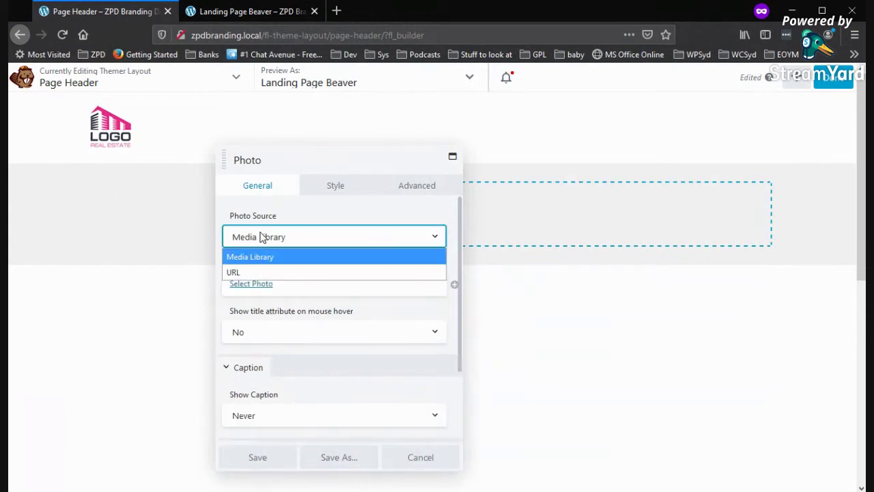
left_click(277, 292)
left_click(251, 283)
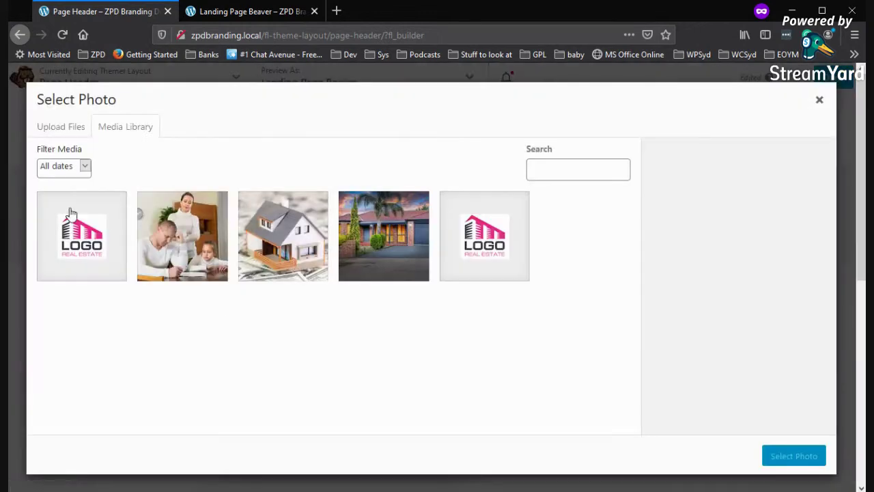
left_click(59, 127)
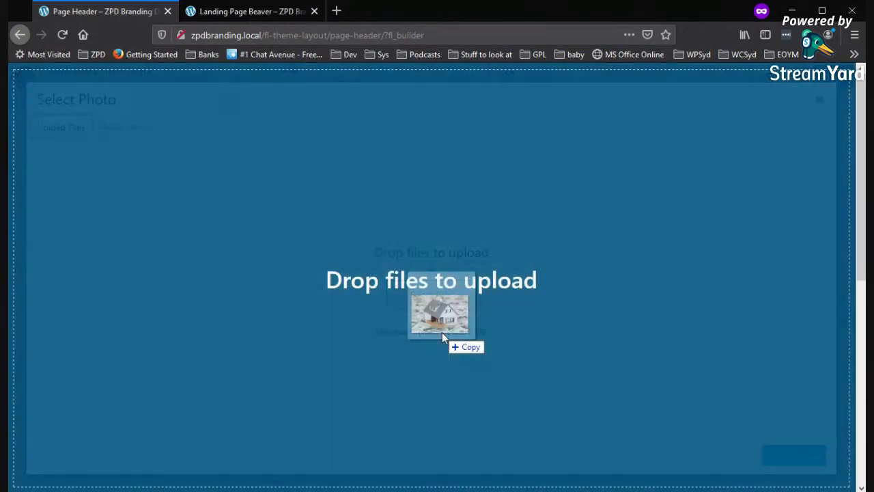
left_click_drag(442, 332, 347, 240)
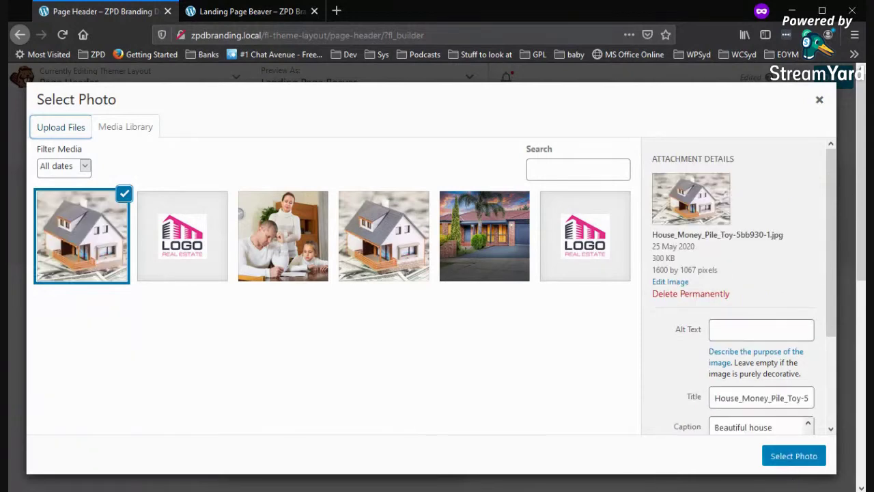
left_click(794, 459)
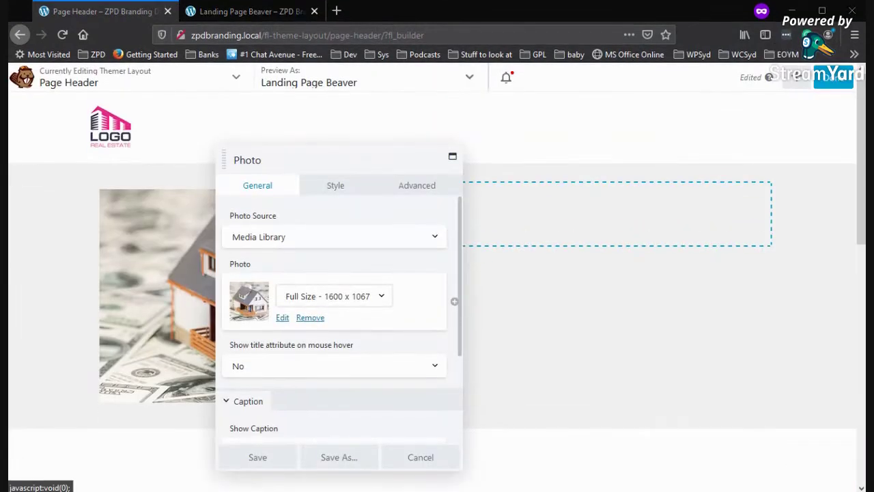
Step: Save the photo module and place a Heading module in the empty column beside the house photo
left_click(256, 458)
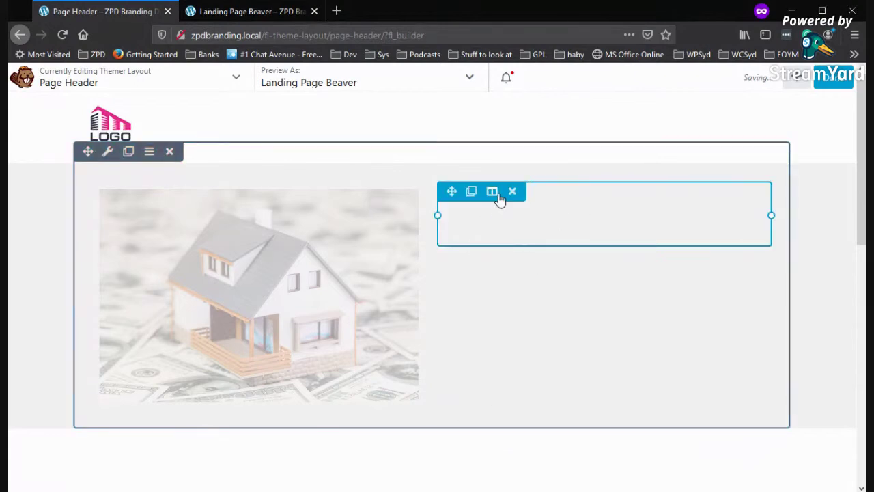
left_click(796, 78)
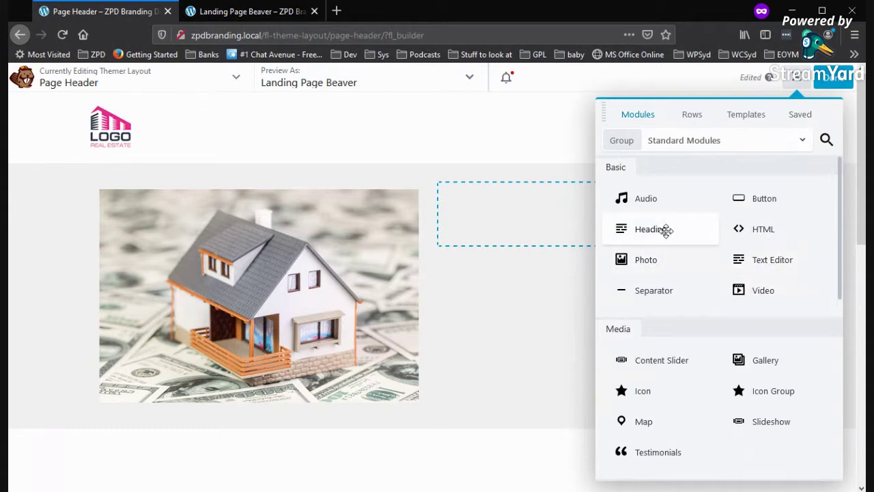
left_click_drag(664, 230, 505, 294)
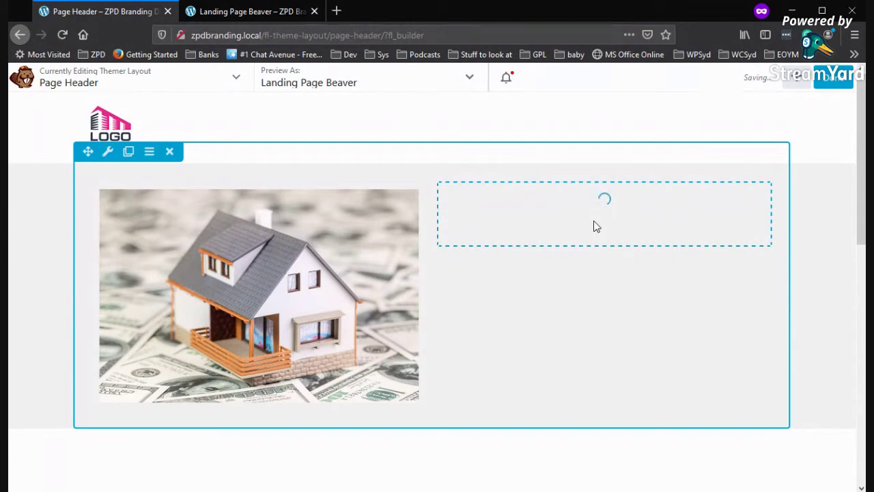
Step: Set the heading text to "Sell Your House & Keep All The Profits"
type("H")
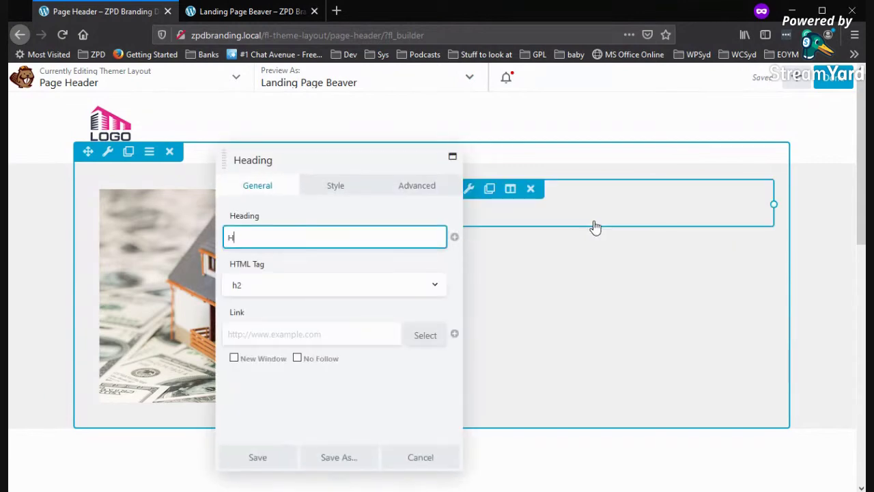
type("ow To")
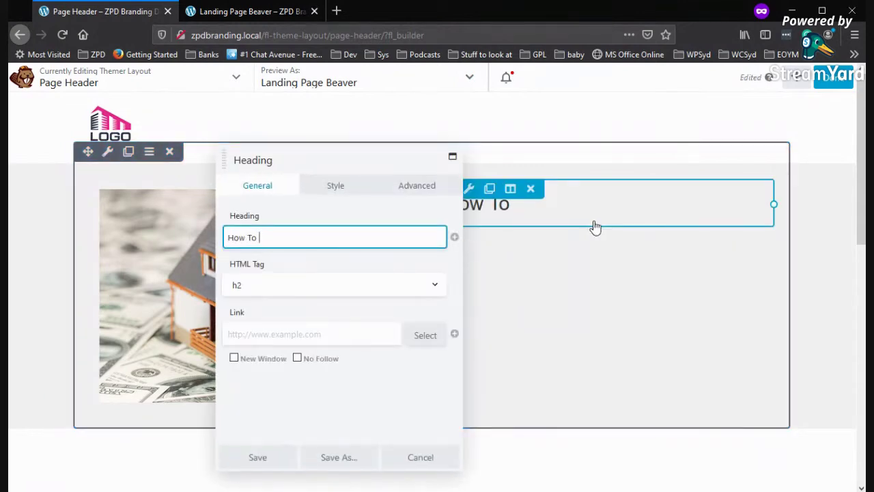
key("BackSpace")
key("BackSpace")
key("BackSpace")
key("BackSpace")
key("BackSpace")
key("BackSpace")
key("BackSpace")
type("Se")
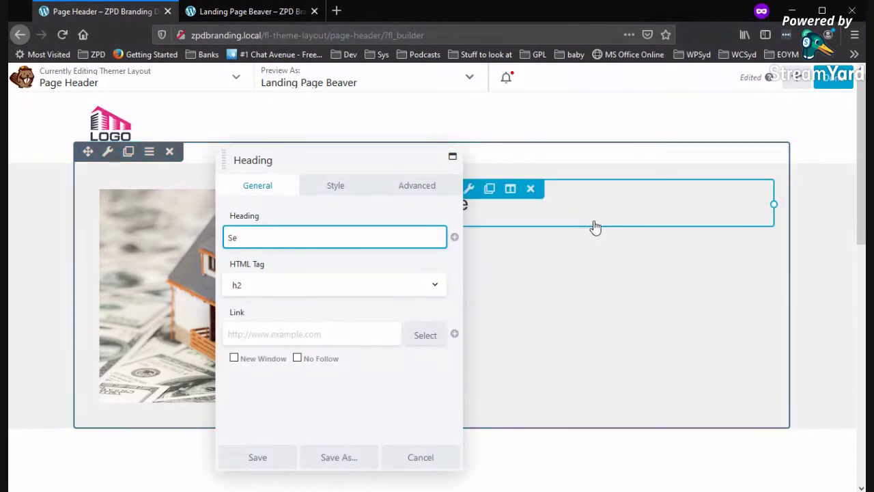
type("ll Your")
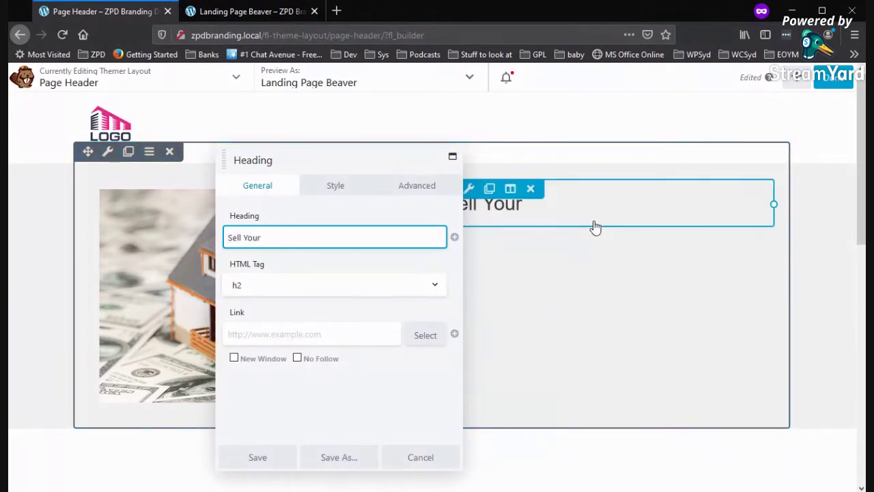
type(" House ")
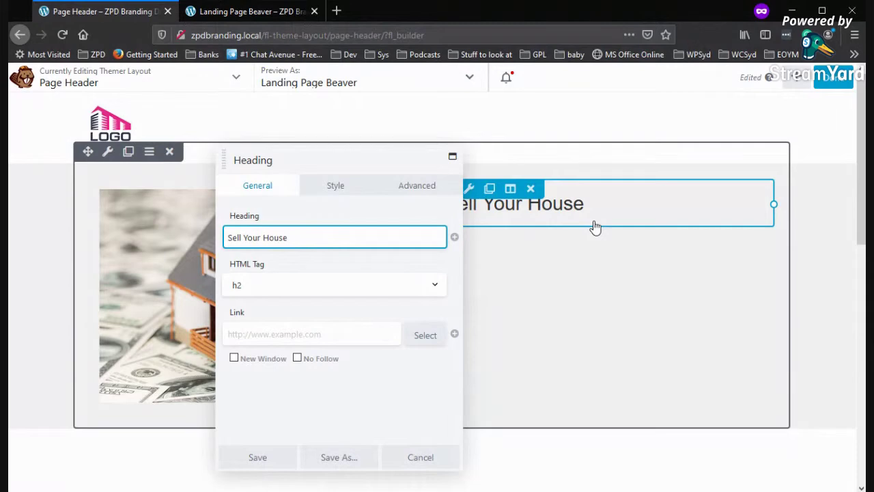
type("& Keep A")
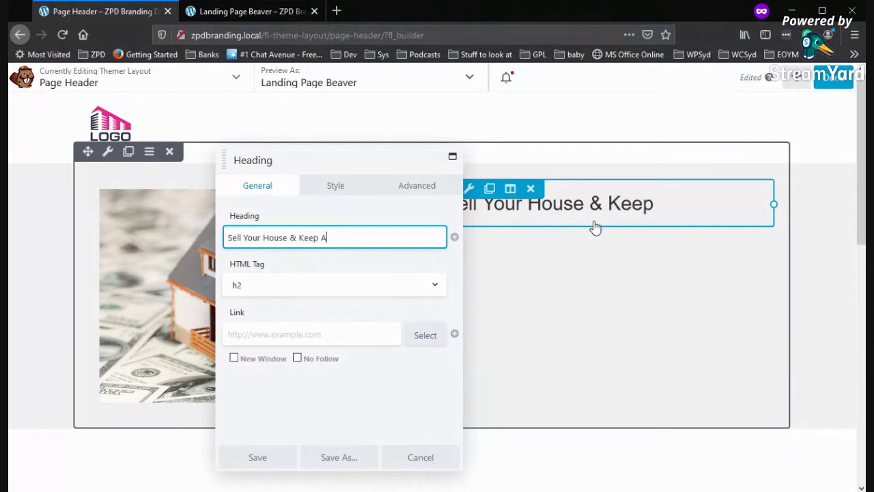
type("ll The Pro")
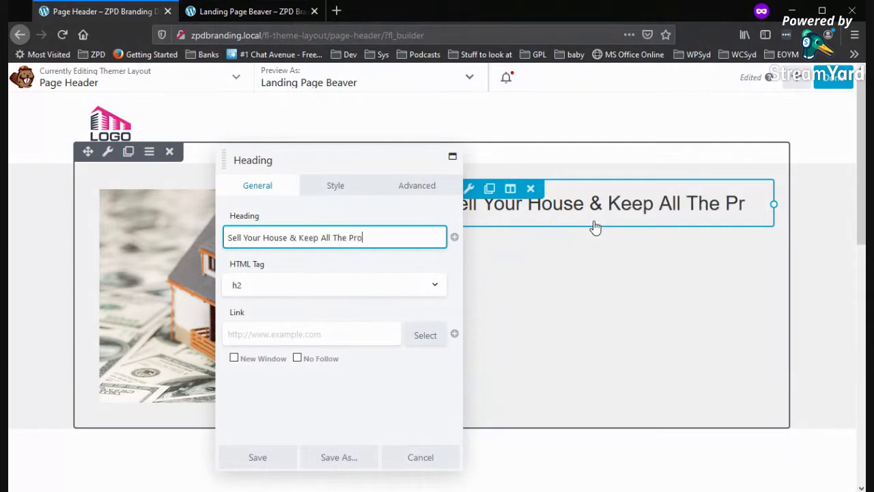
type("fits")
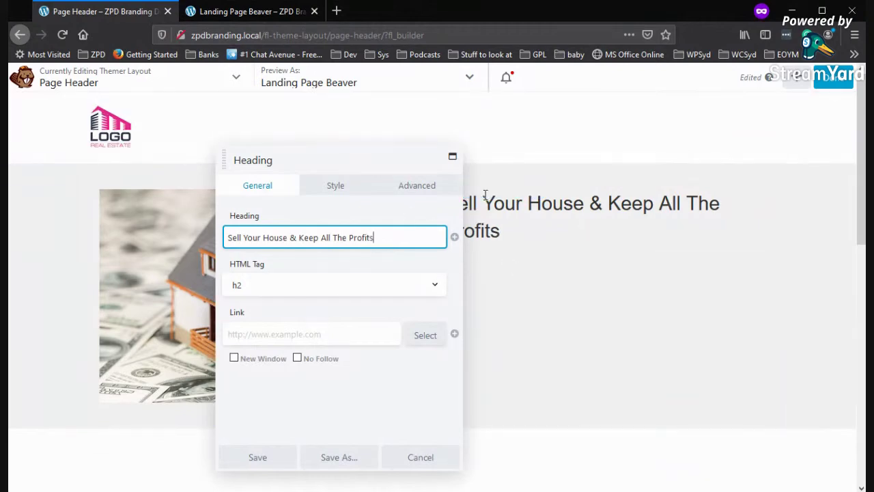
Step: Add a Text Editor module below the heading reading "Purple House's super low fixed fee lets you leep the maximum profit from the sale of your house."
left_click(797, 77)
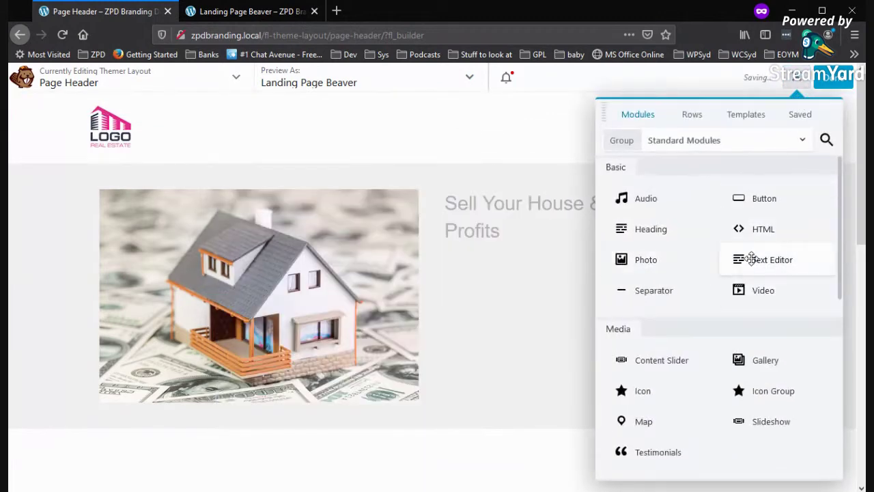
left_click_drag(773, 266, 503, 374)
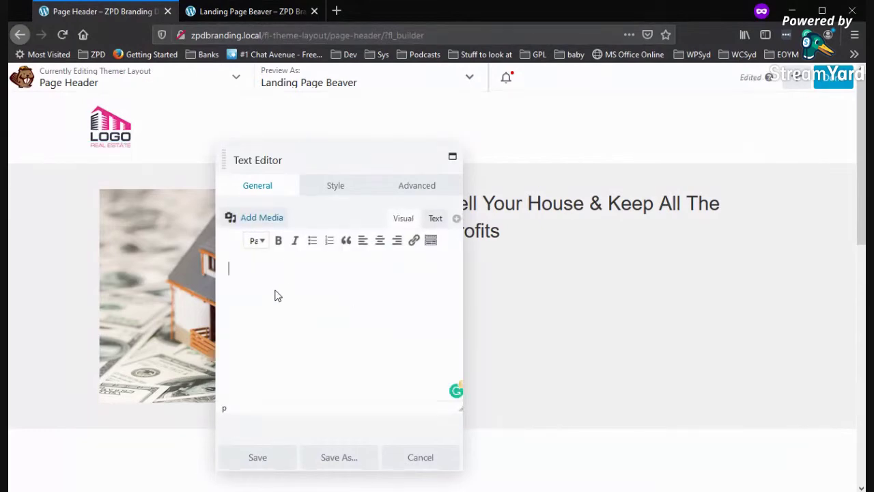
type("ple House's super low fixe")
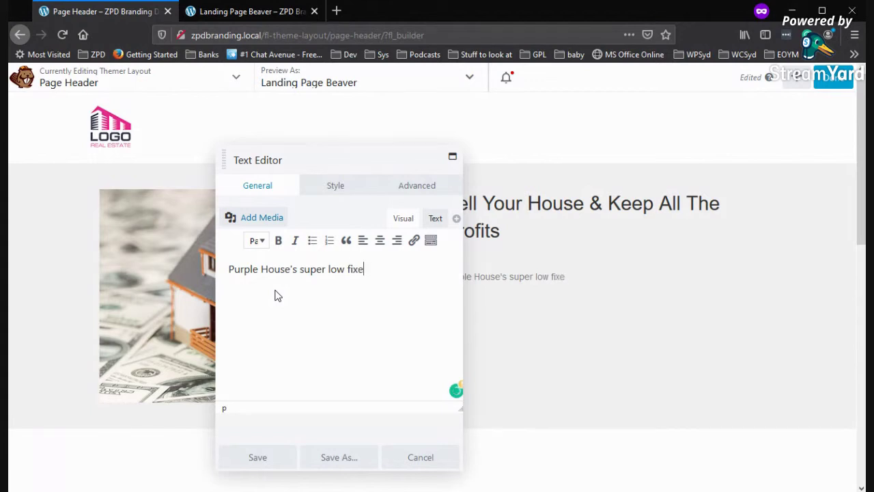
type("e")
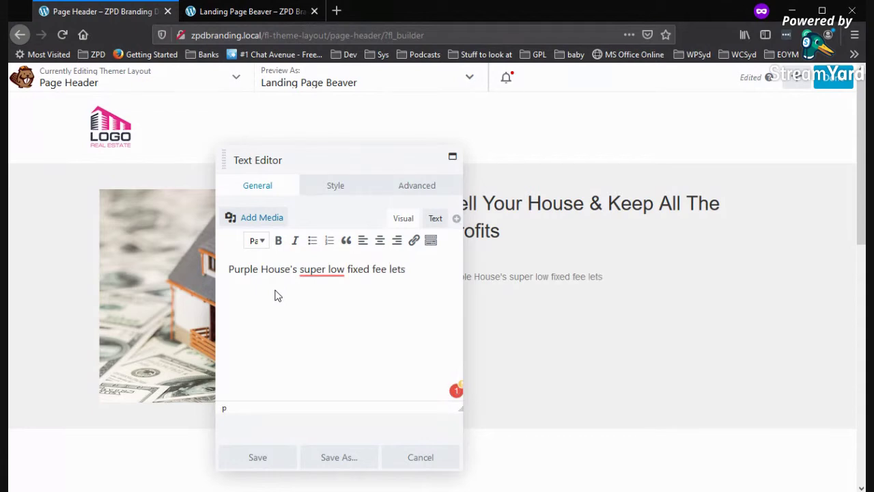
type("lets you leep the maximum profit")
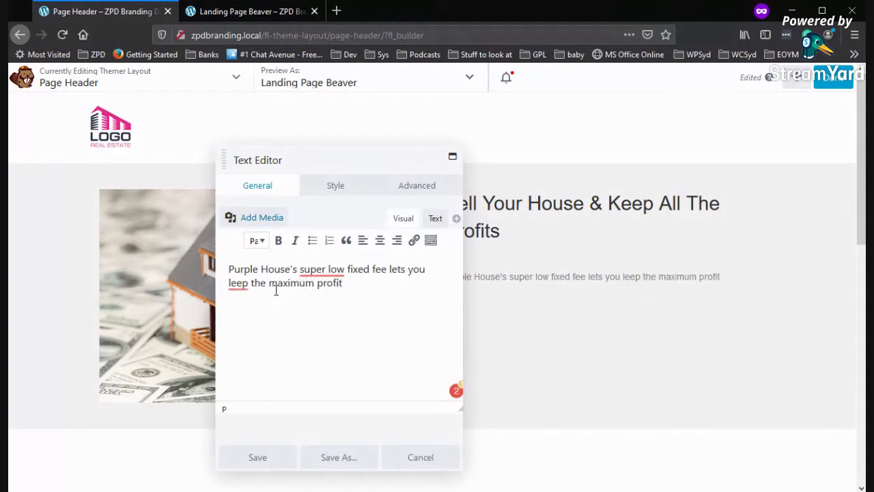
type("you")
key("BackSpace")
type("of your ho")
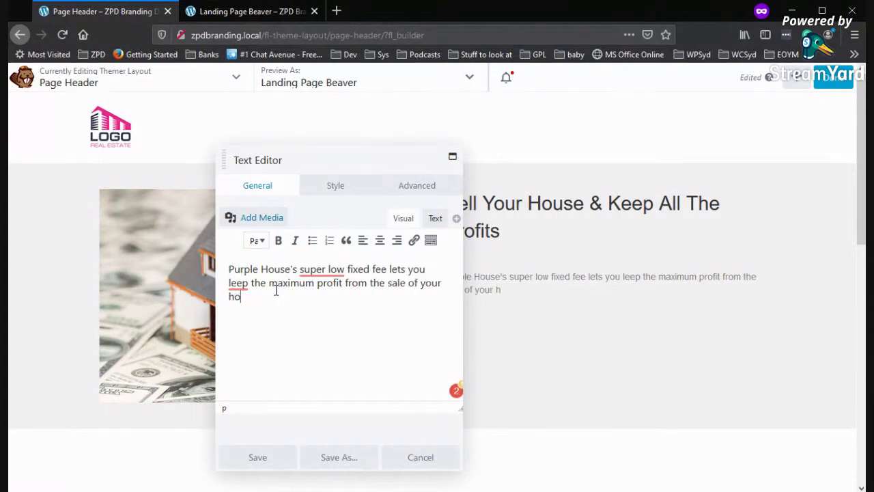
type("use.")
left_click(260, 458)
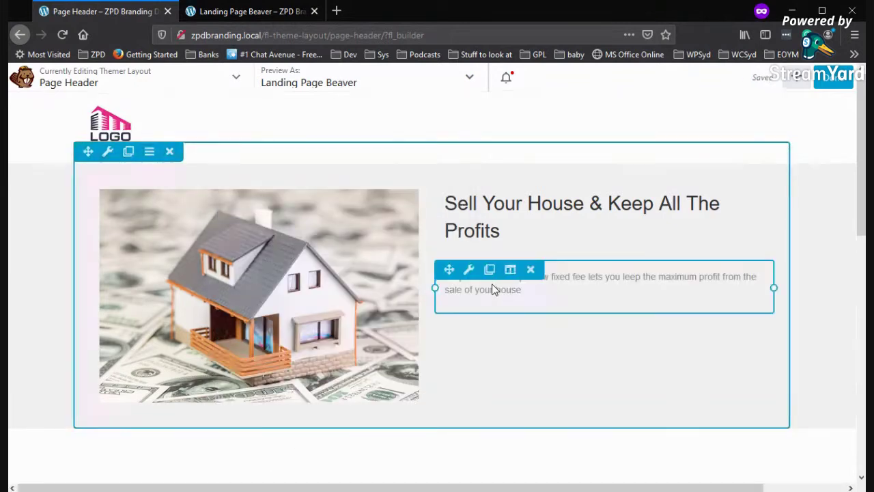
Step: Set the font size of the paragraph below the heading to 30 px
left_click(469, 270)
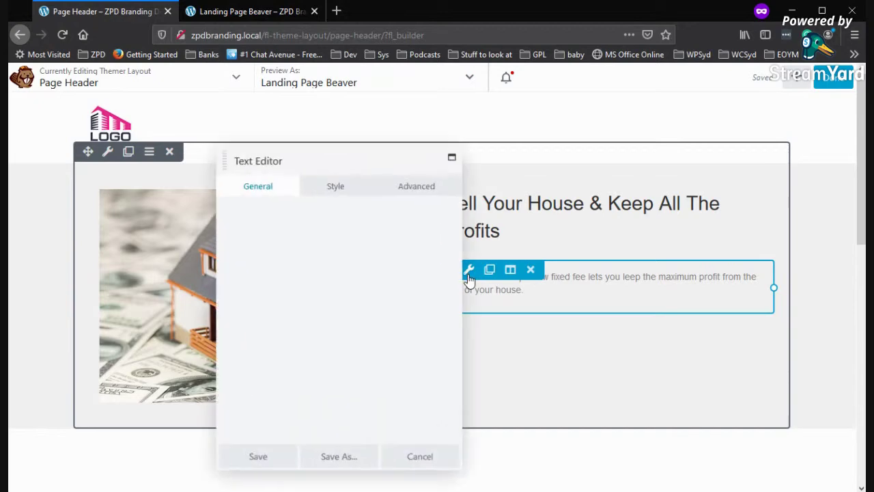
left_click(331, 190)
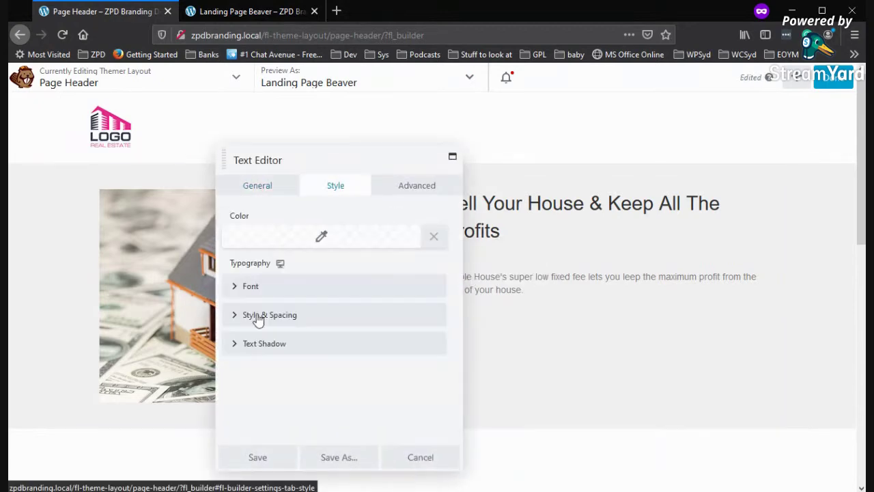
left_click(238, 287)
left_click(238, 373)
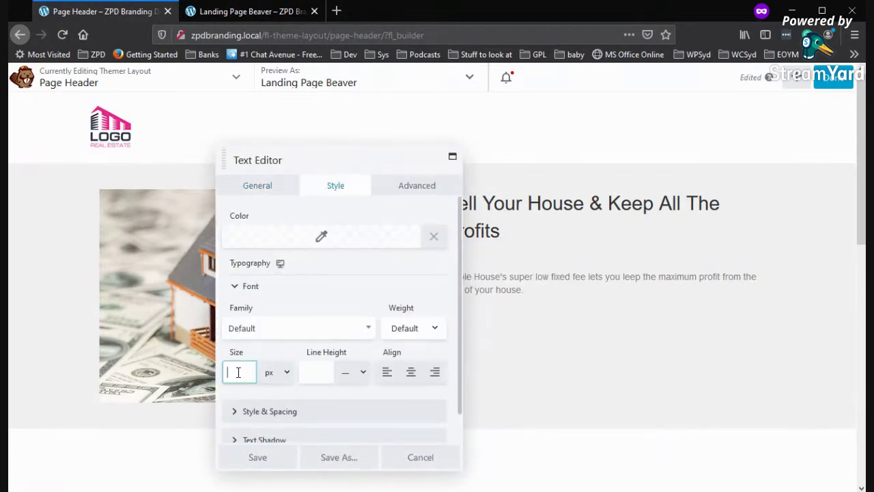
left_click_drag(231, 403, 301, 410)
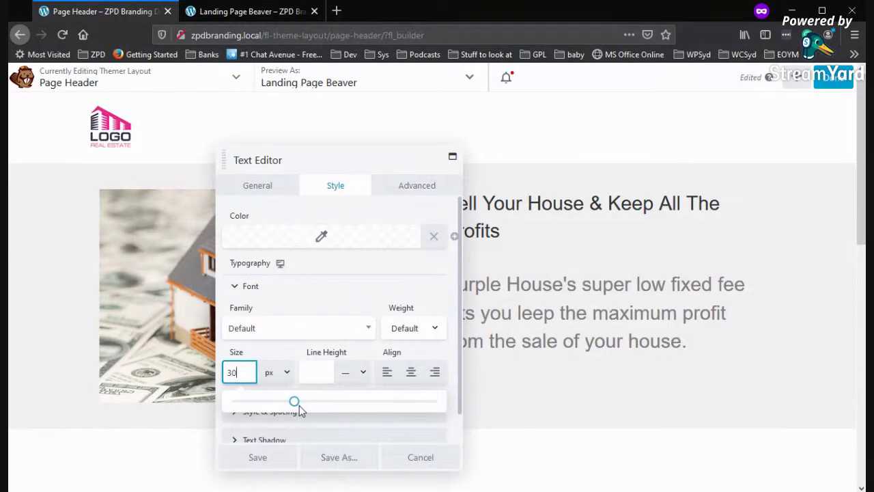
Step: Set the "Sell Your House" heading's font size to 46 px and save the module
left_click(558, 204)
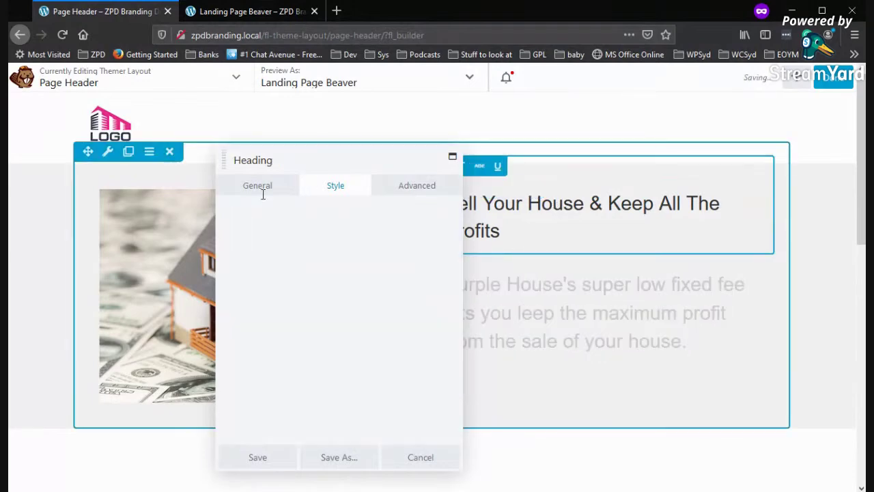
left_click_drag(325, 166, 168, 157)
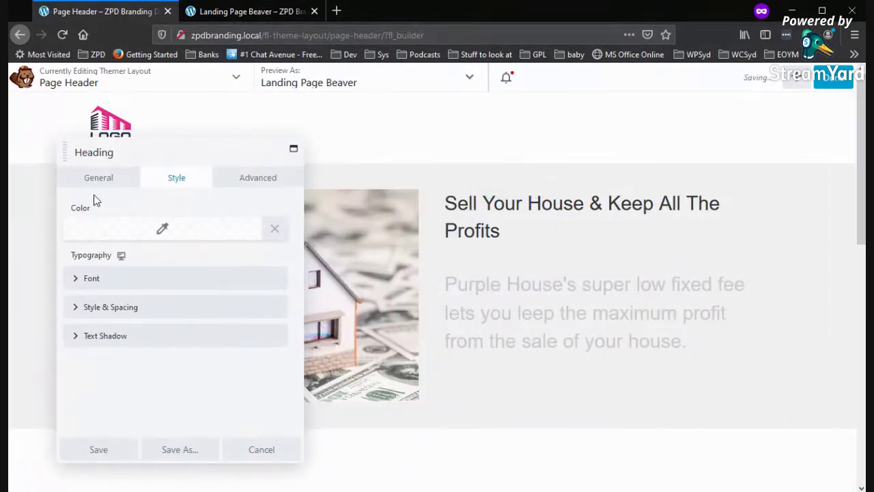
left_click(86, 282)
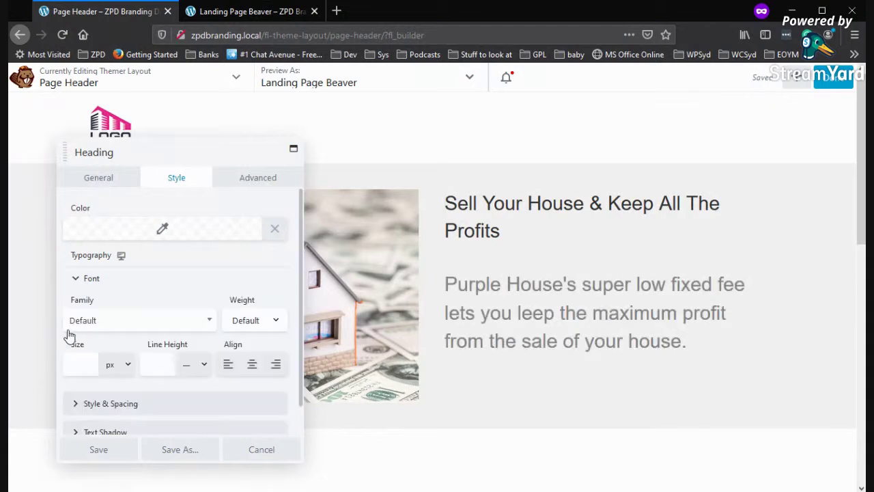
left_click(80, 370)
type("24")
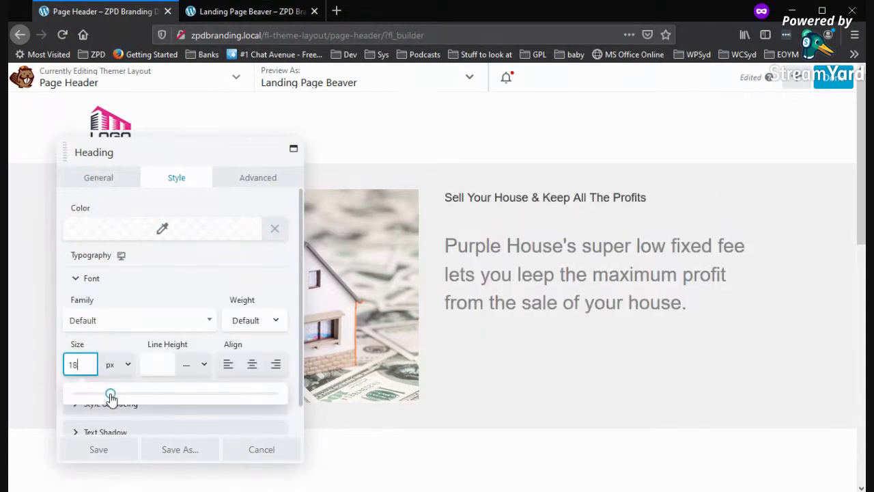
left_click_drag(140, 395, 169, 404)
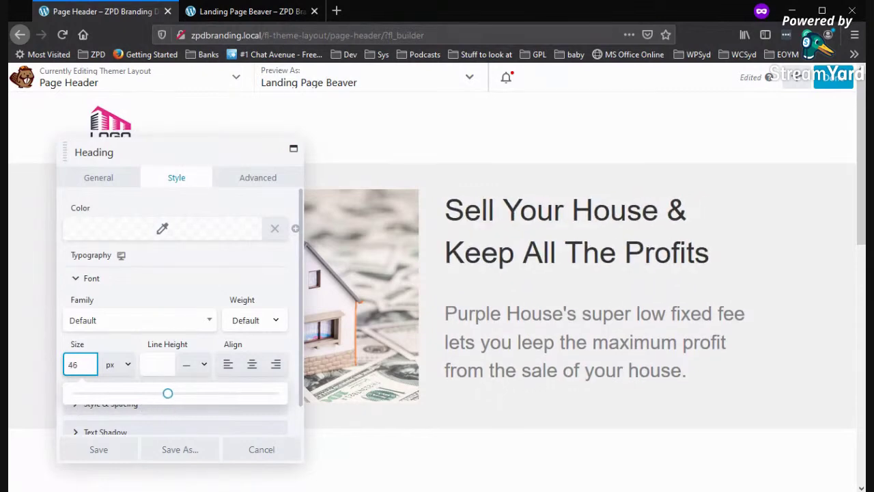
left_click(99, 449)
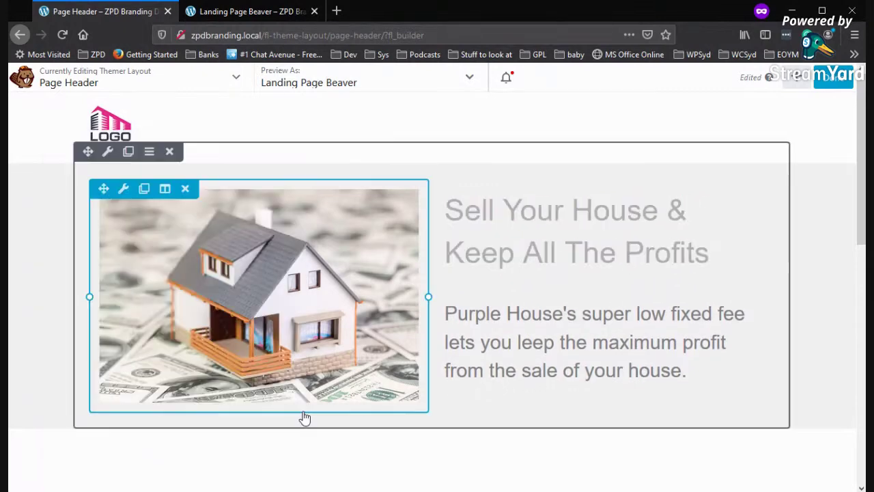
Step: Place a Button module beneath the photo and text columns, inside the same row
scroll(533, 386, "down", 2)
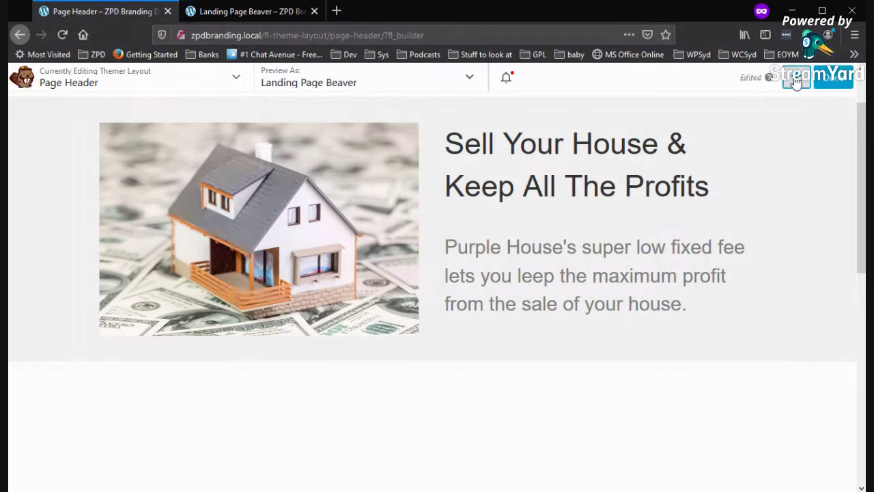
left_click(797, 81)
left_click_drag(758, 198, 457, 416)
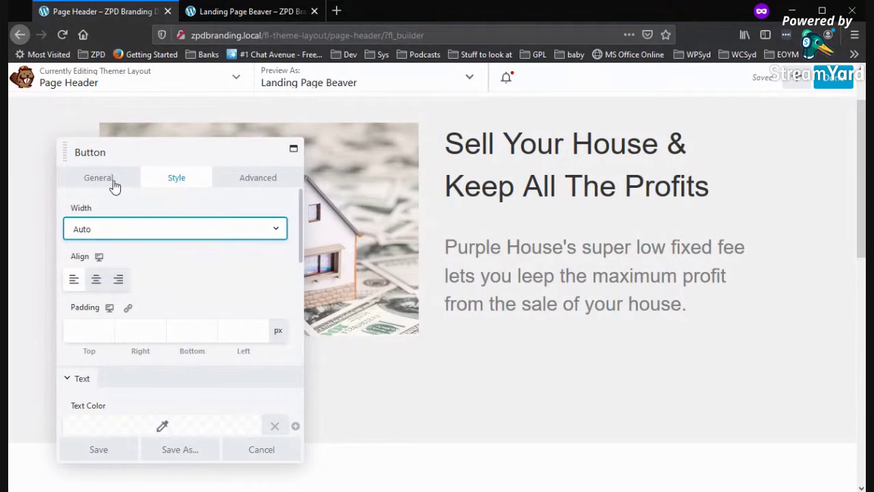
Step: Set the new button's text to "I WANT TO KEEP MORE OF MY MONEY"
left_click(113, 183)
left_click(104, 230)
left_click_drag(104, 230, 69, 230)
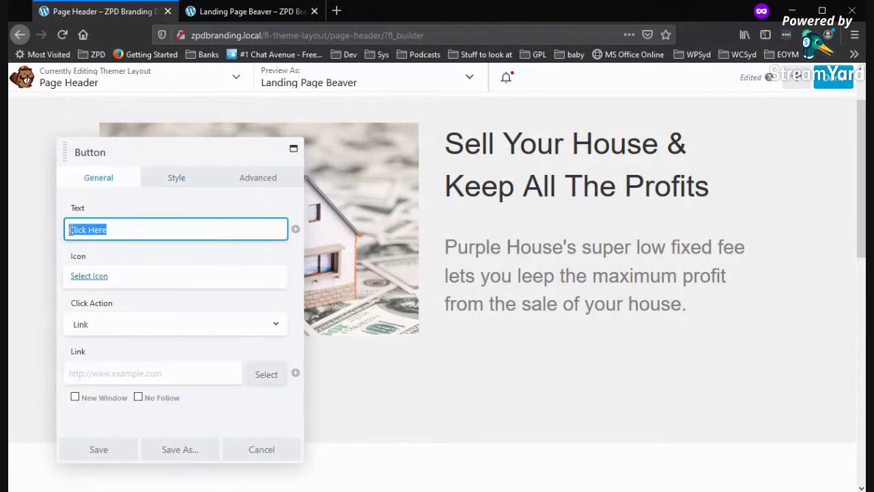
type("WANT TO KEEP MORE OF MY")
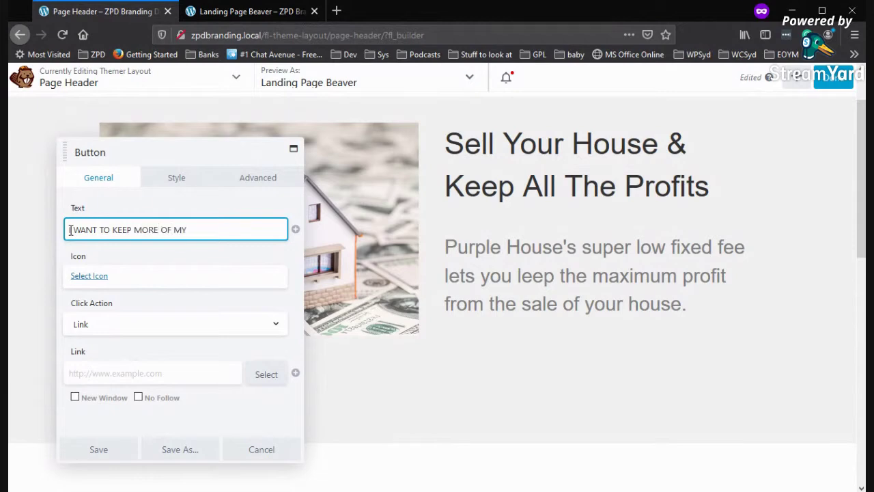
type("MONY")
key("BackSpace")
type("EY")
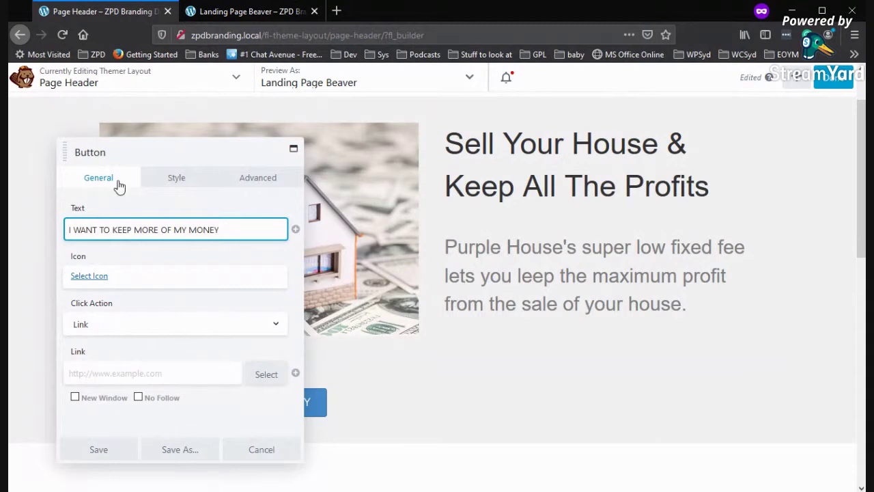
Step: Center-align the button beneath the two columns
left_click(175, 181)
left_click(96, 280)
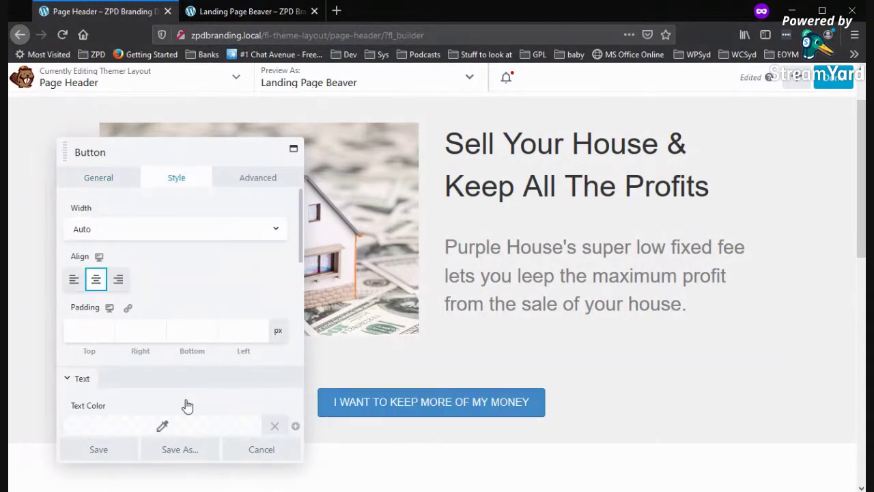
scroll(194, 369, "down", 3)
scroll(226, 361, "down", 1)
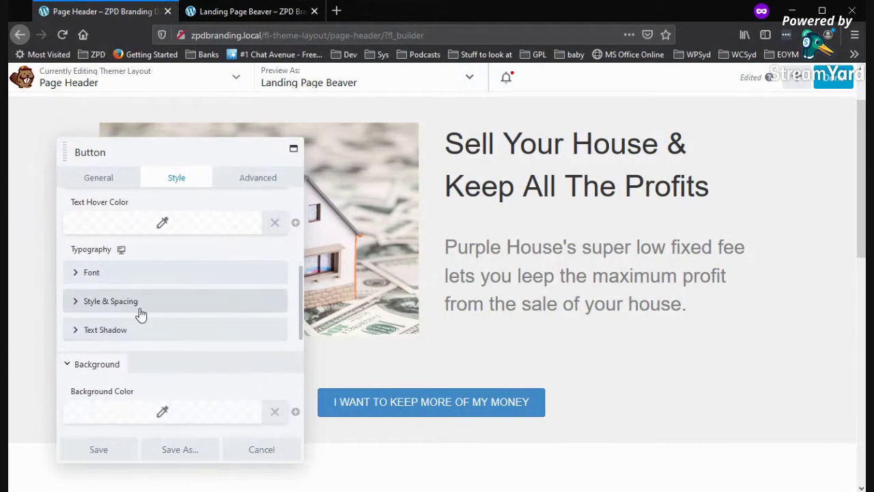
scroll(161, 389, "down", 3)
left_click(150, 287)
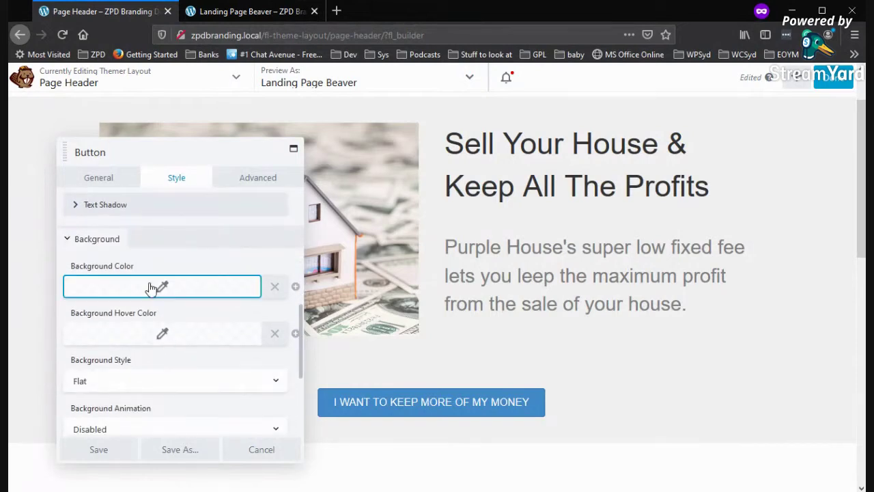
left_click_drag(245, 121, 231, 118)
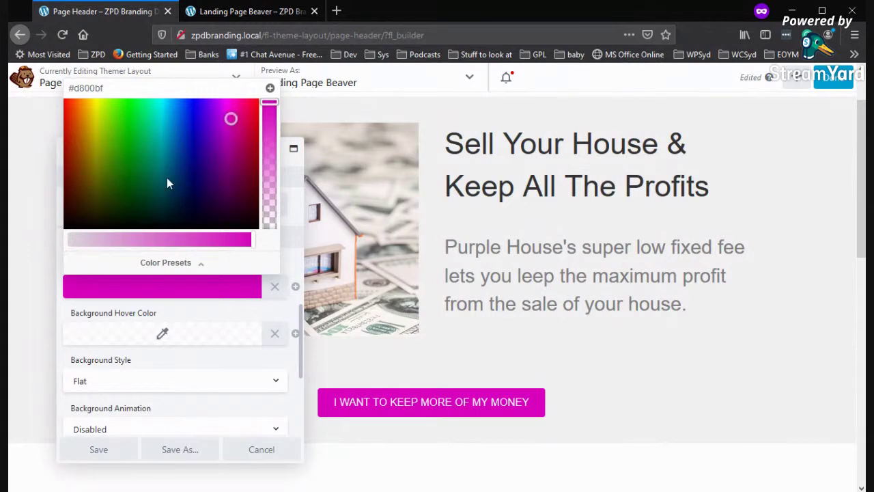
left_click(218, 132)
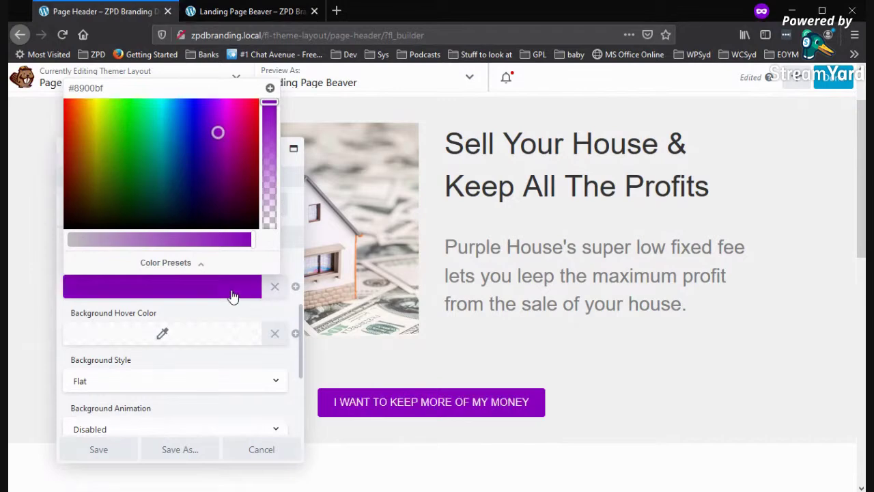
left_click(180, 265)
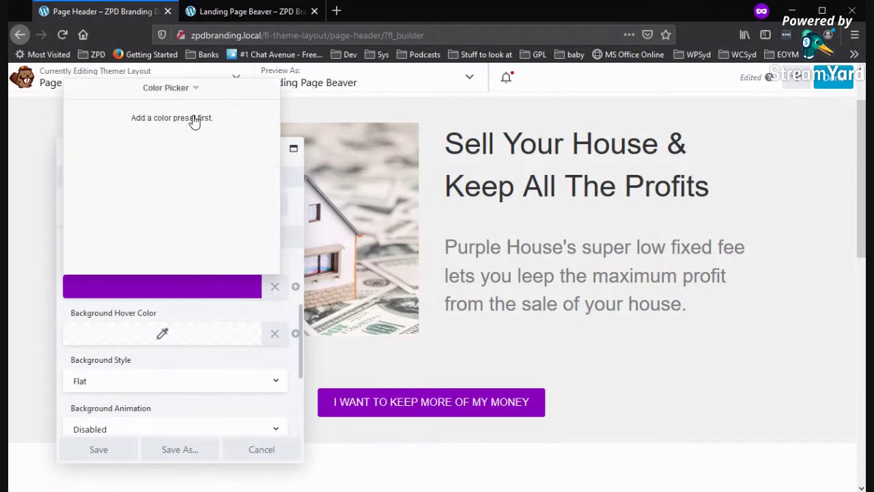
left_click(178, 89)
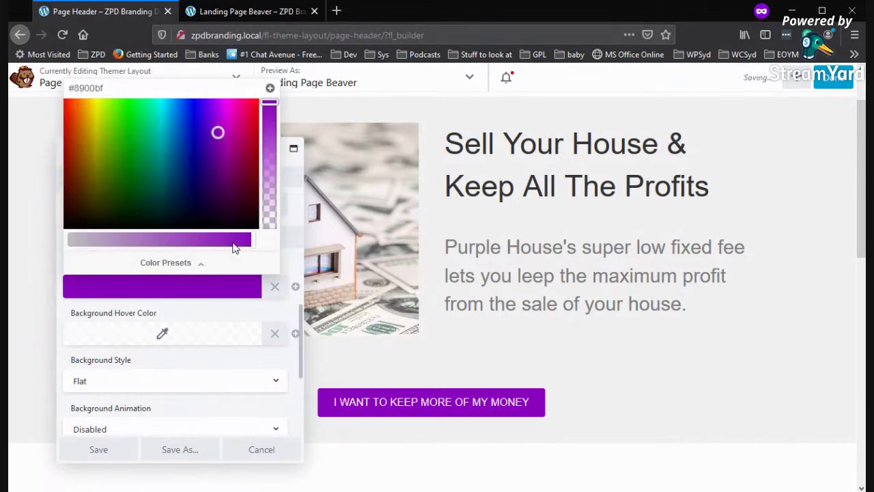
left_click(275, 286)
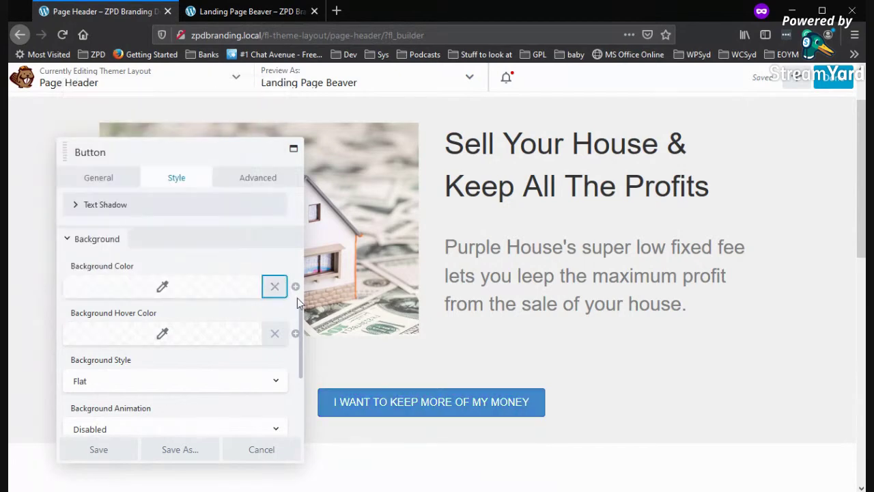
Step: Set the call-to-action button's background color to a deep purple and save the module
left_click(180, 291)
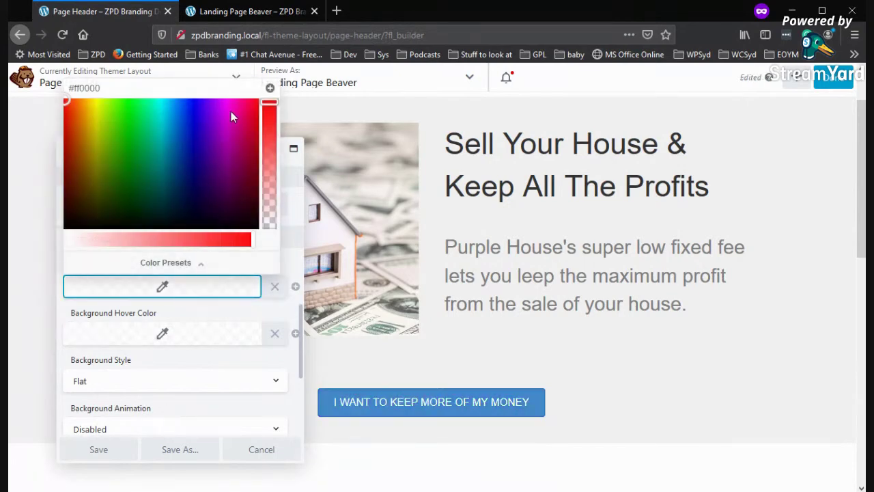
left_click(217, 129)
left_click(109, 451)
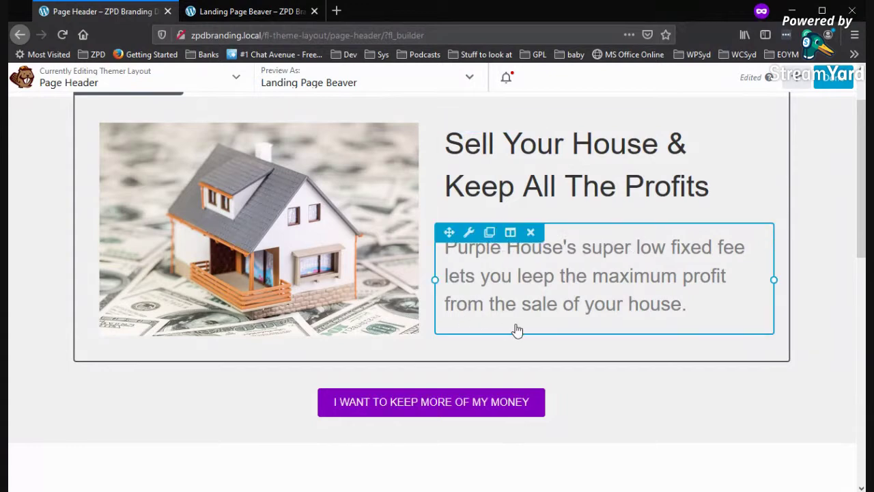
Step: Add a new row directly beneath the call-to-action button, above the content area, and give it a two-column layout
scroll(517, 332, "down", 2)
left_click(795, 82)
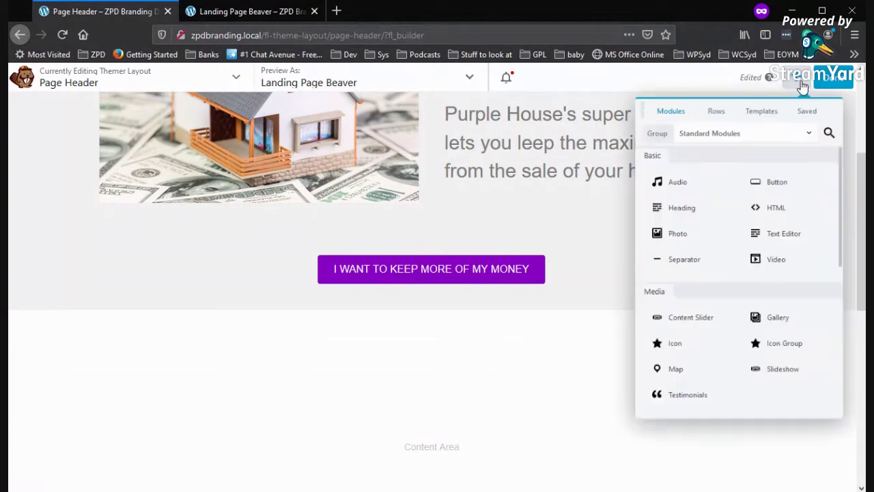
left_click(686, 116)
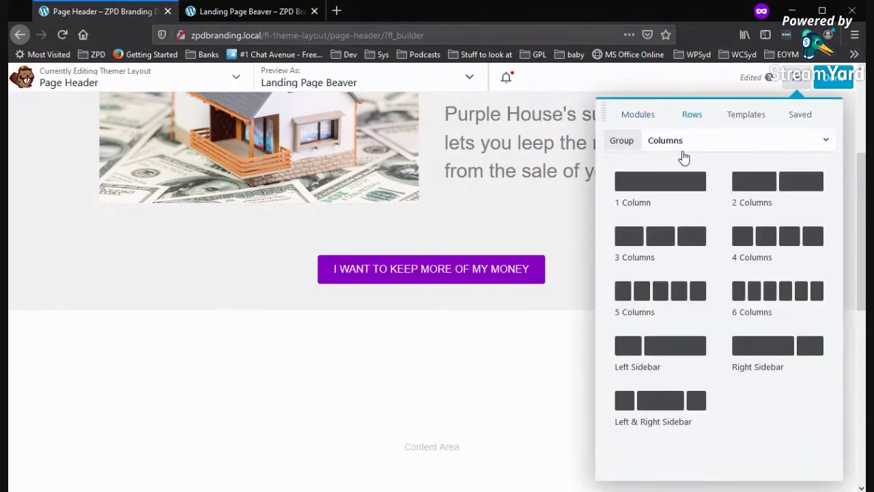
left_click_drag(671, 187, 475, 417)
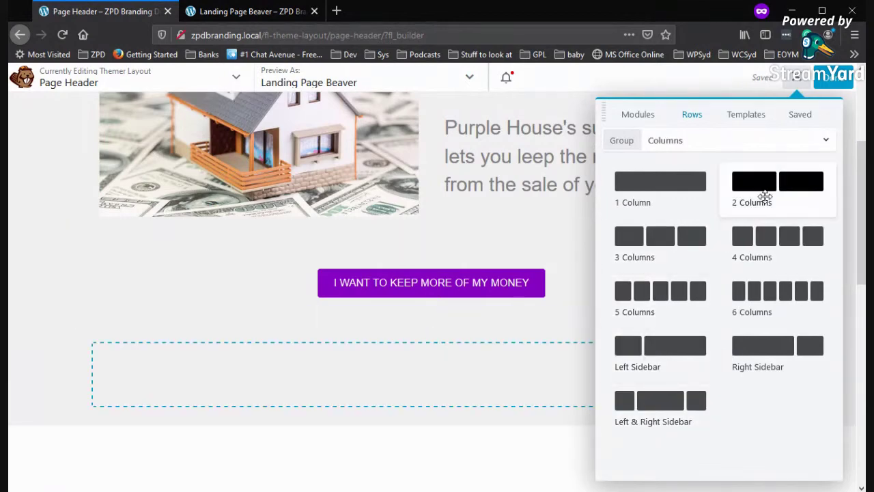
left_click_drag(763, 195, 436, 294)
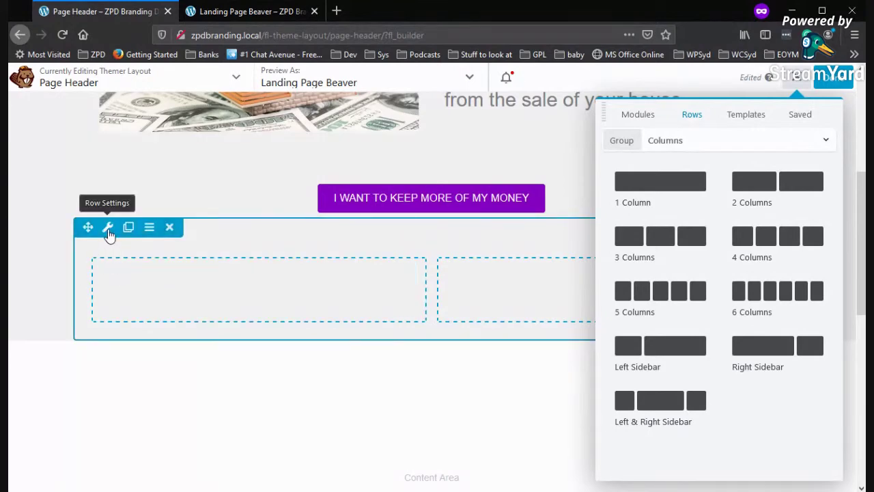
Step: Make the new two-column row span the full width of the page
left_click(108, 231)
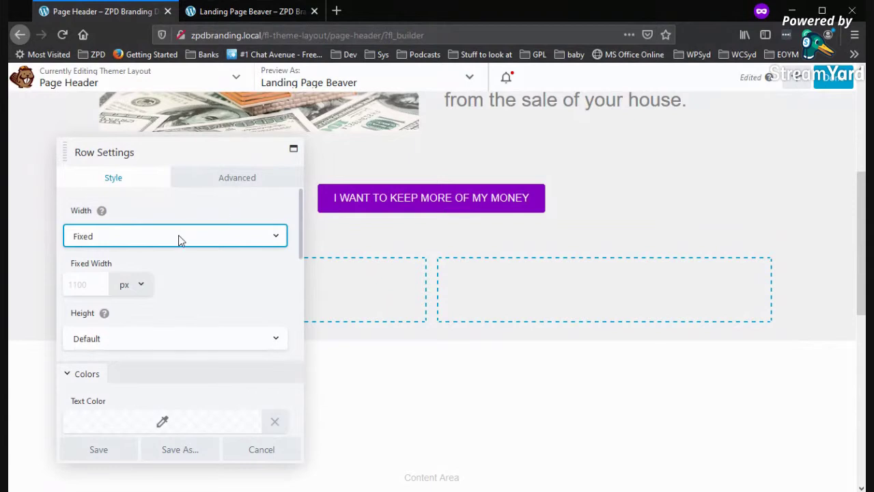
left_click(179, 236)
left_click(171, 272)
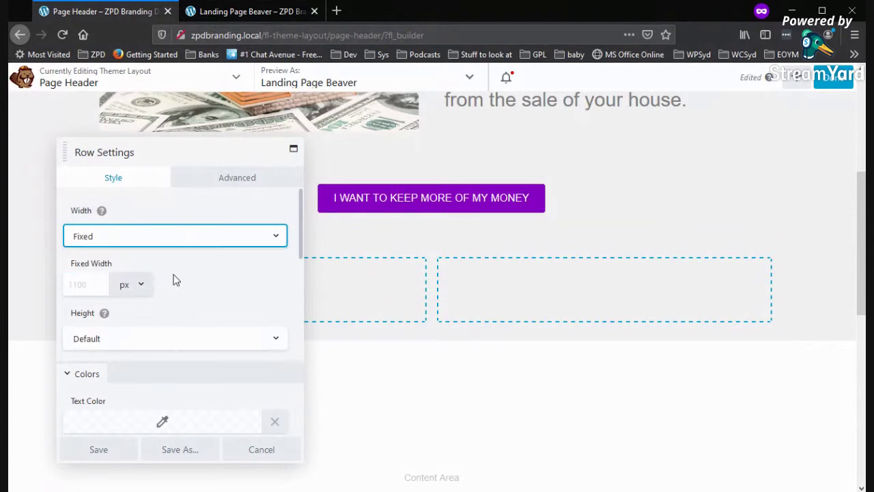
left_click(233, 177)
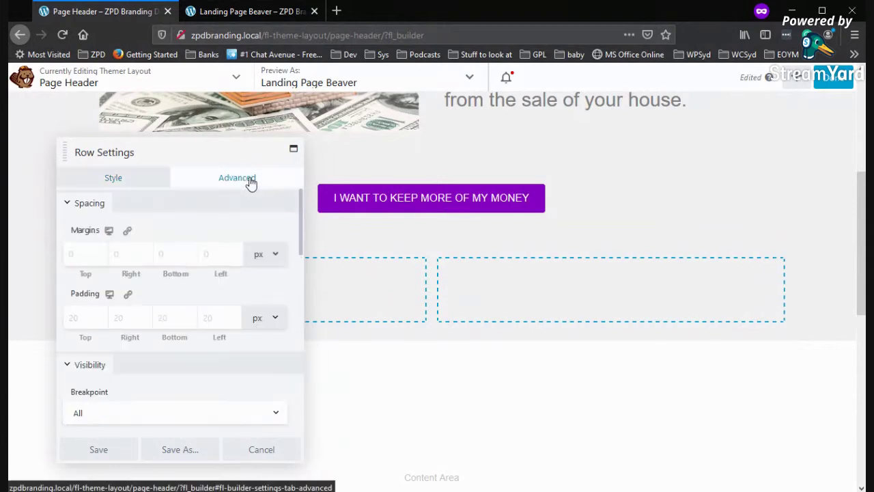
left_click(120, 176)
Step: Give the two-column row a solid blue background color, #00a6d8, and save the row settings
scroll(165, 333, "down", 5)
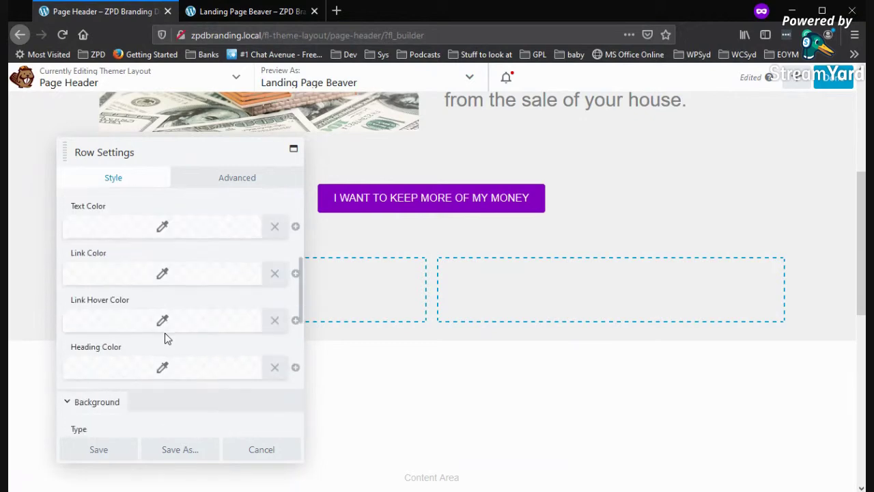
scroll(130, 341, "down", 3)
left_click(125, 326)
left_click(130, 344)
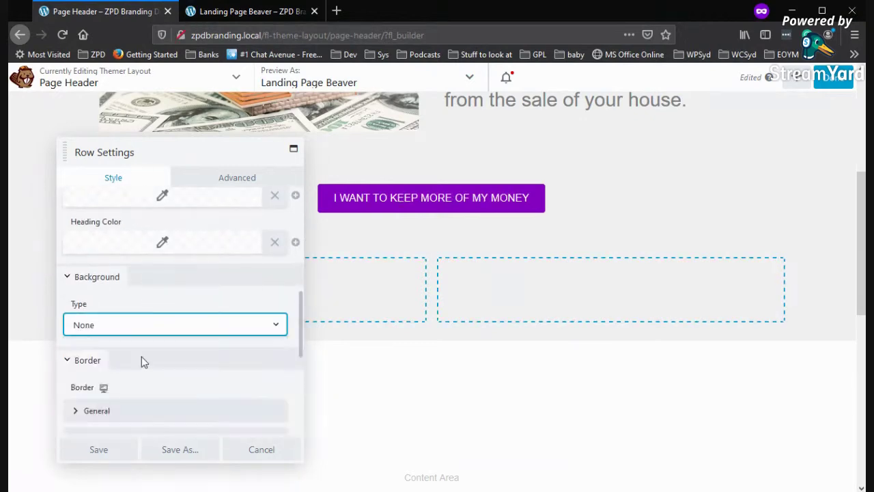
scroll(149, 360, "down", 3)
left_click(93, 219)
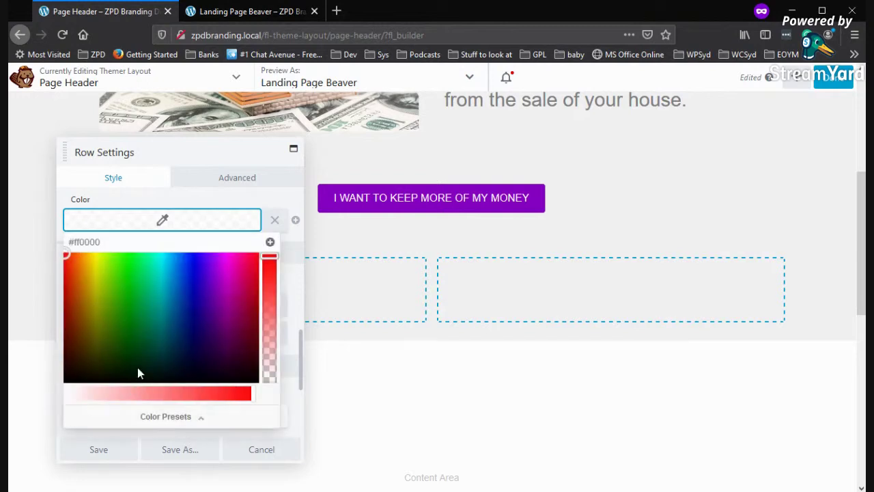
mouse_move(187, 303)
left_mouse_down()
mouse_move(159, 270)
mouse_move(170, 273)
left_mouse_up()
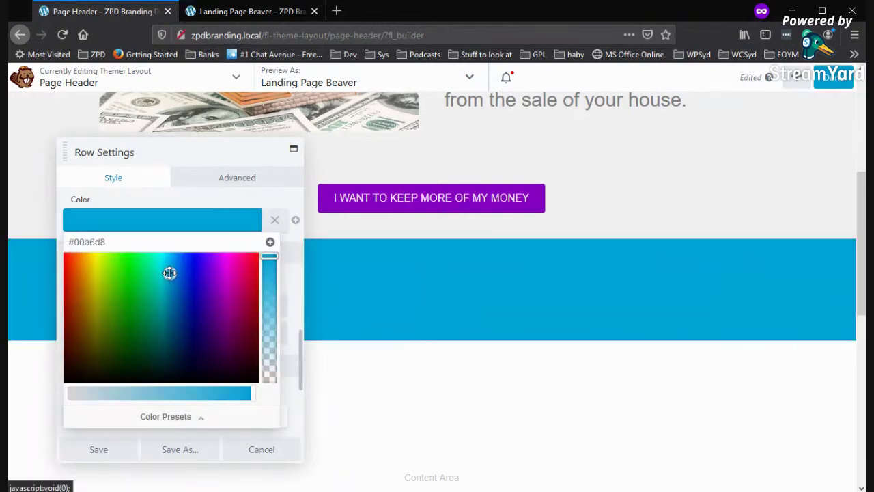
left_click(99, 450)
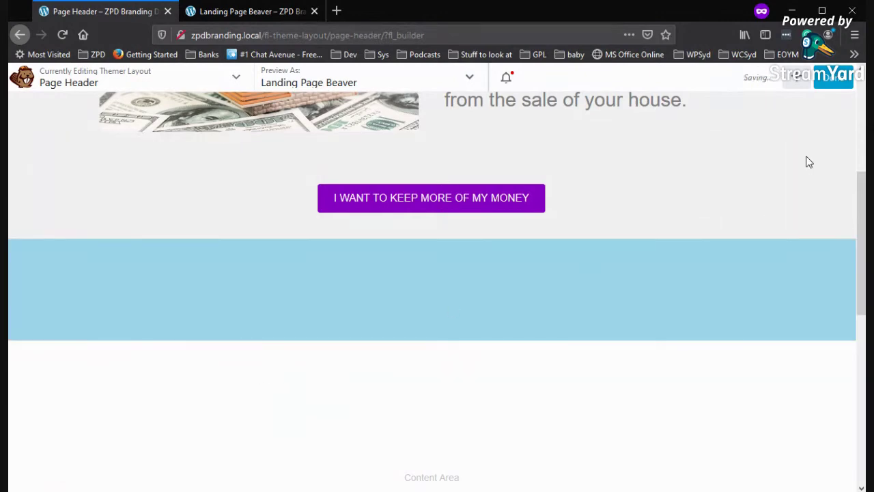
Step: Place a Photo module in the blue row's right column and upload sad-family.jpg as its image
left_click(797, 77)
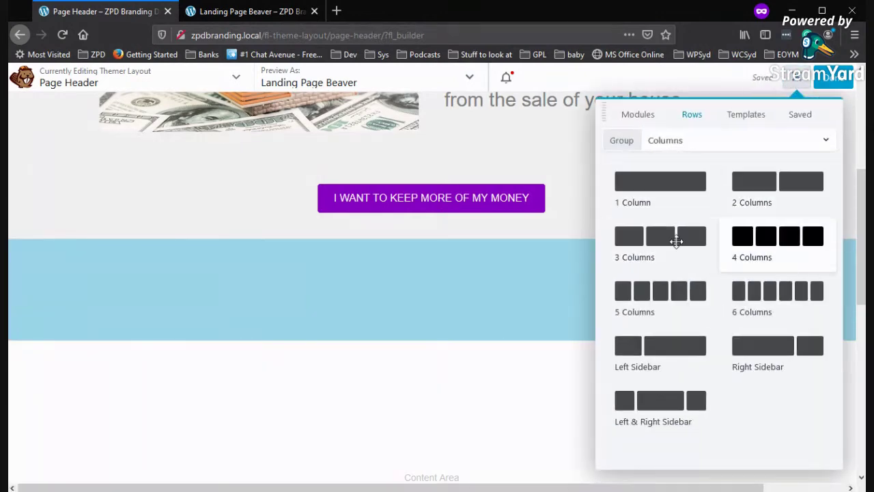
left_click(643, 115)
left_click_drag(660, 257, 649, 400)
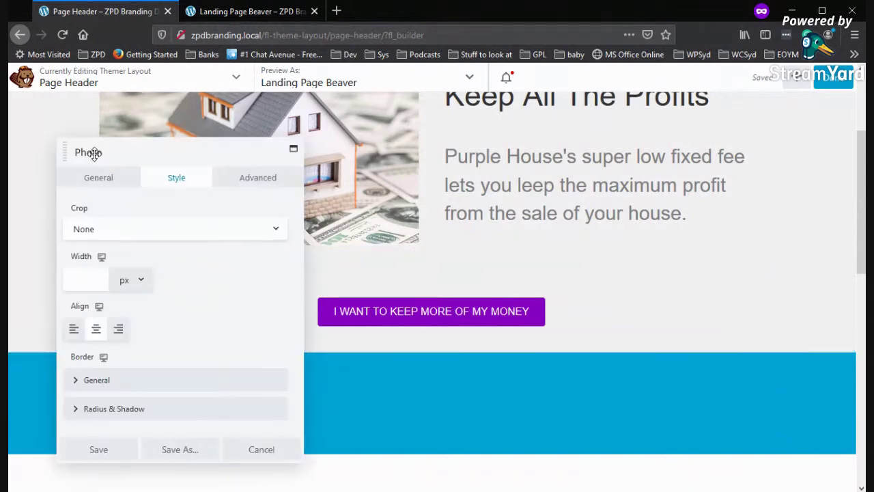
left_click(111, 193)
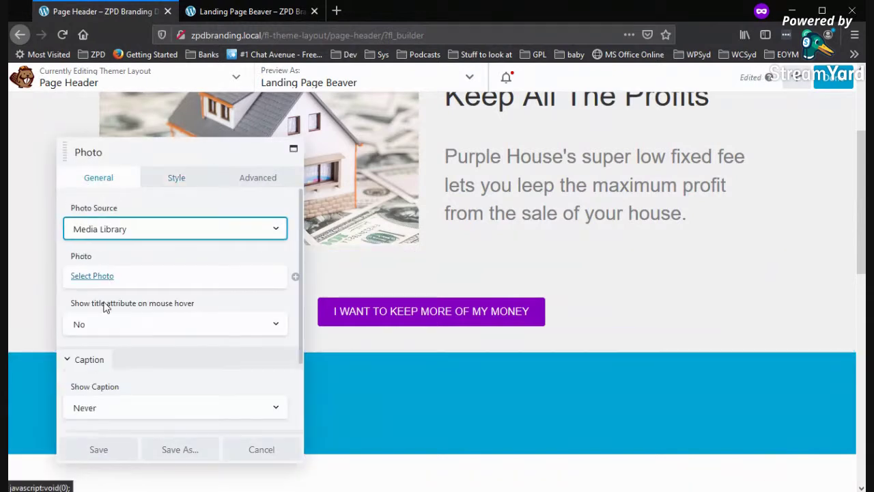
left_click(82, 278)
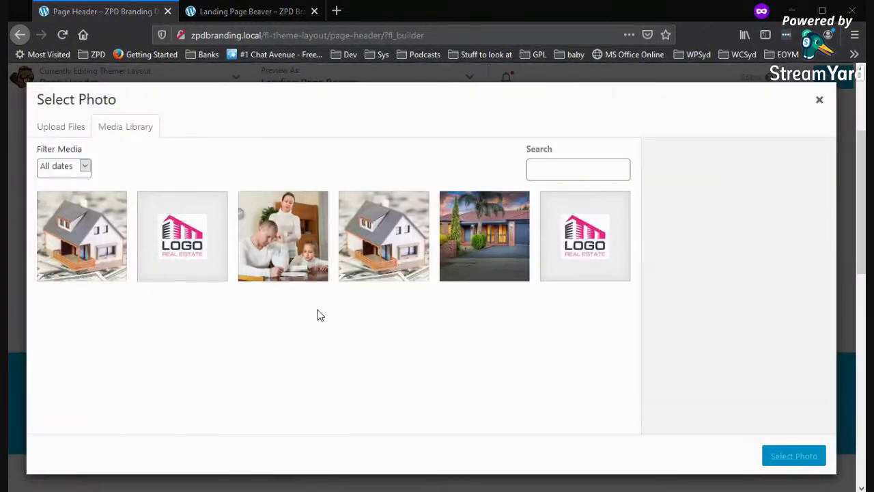
left_click_drag(320, 315, 260, 314)
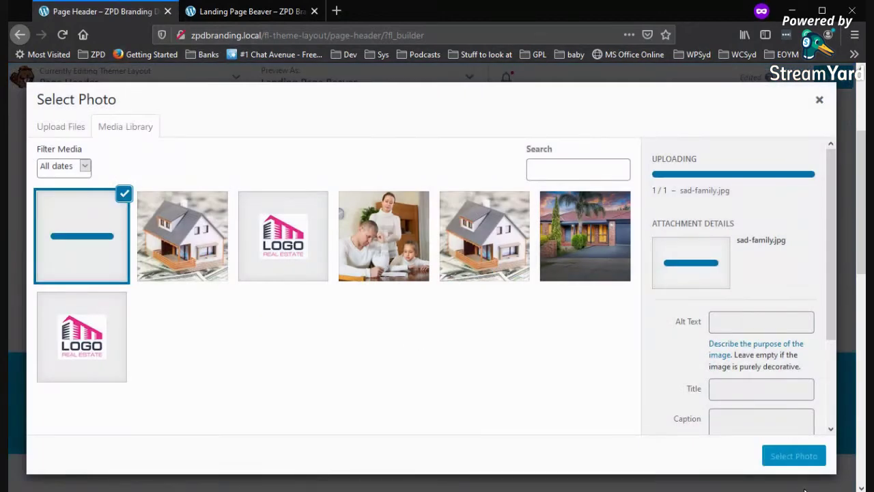
left_click(793, 456)
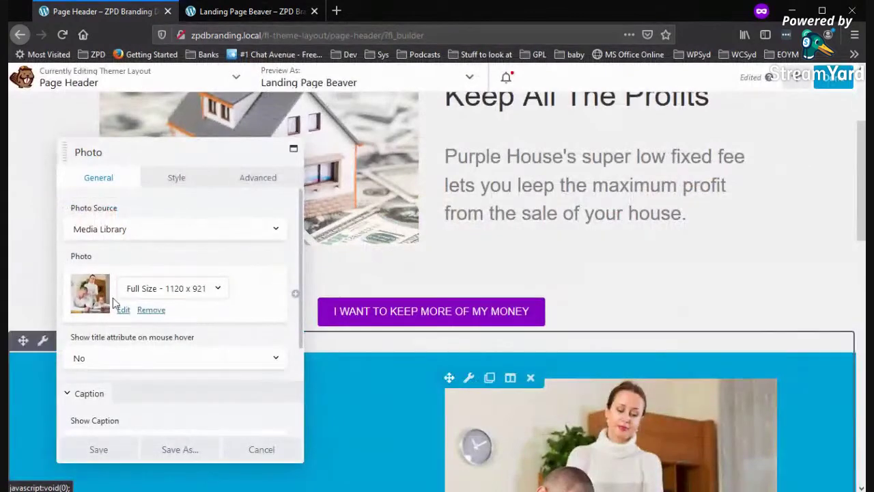
Step: Place a Text Editor module in the blue row's left column, beside the family photo
scroll(447, 325, "down", 2)
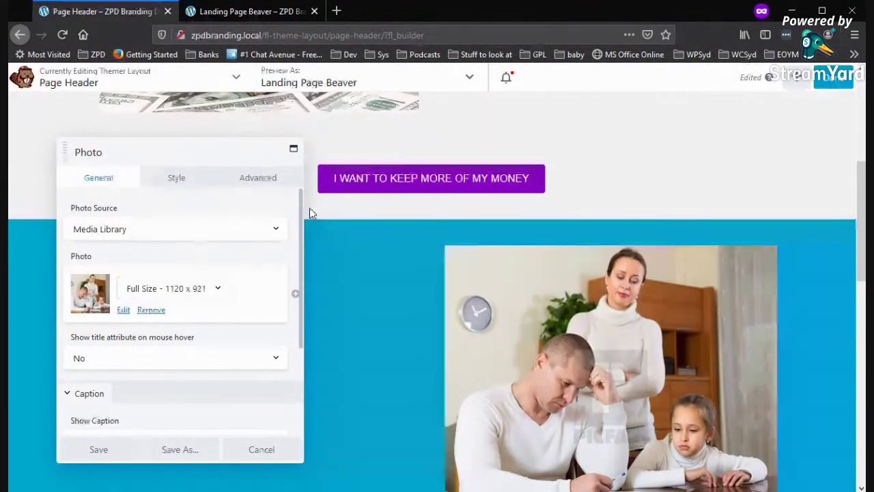
left_click(794, 100)
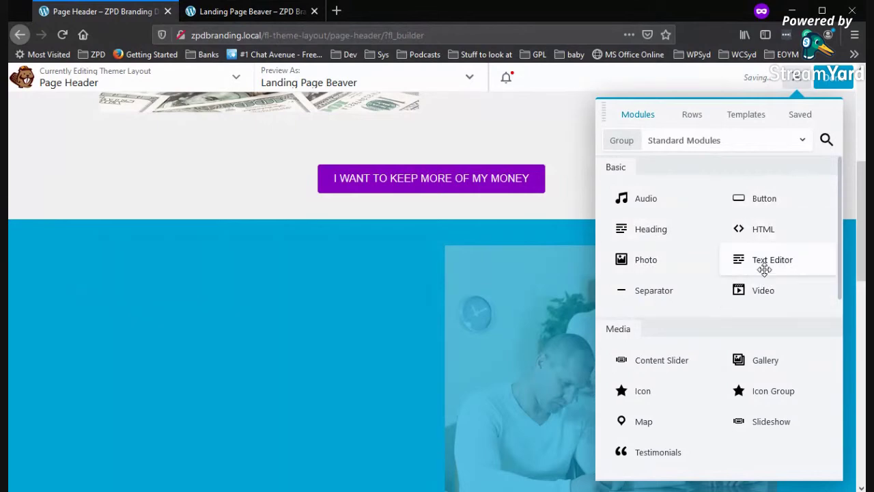
left_click_drag(765, 269, 242, 383)
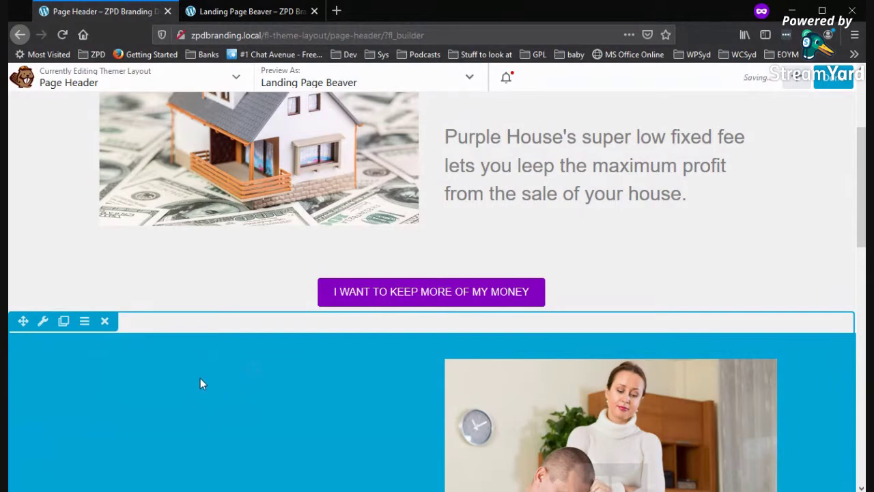
scroll(200, 384, "down", 1)
Step: Begin the text module's first paragraph with "We've heard how some families get", correcting the typing slips
left_click(150, 338)
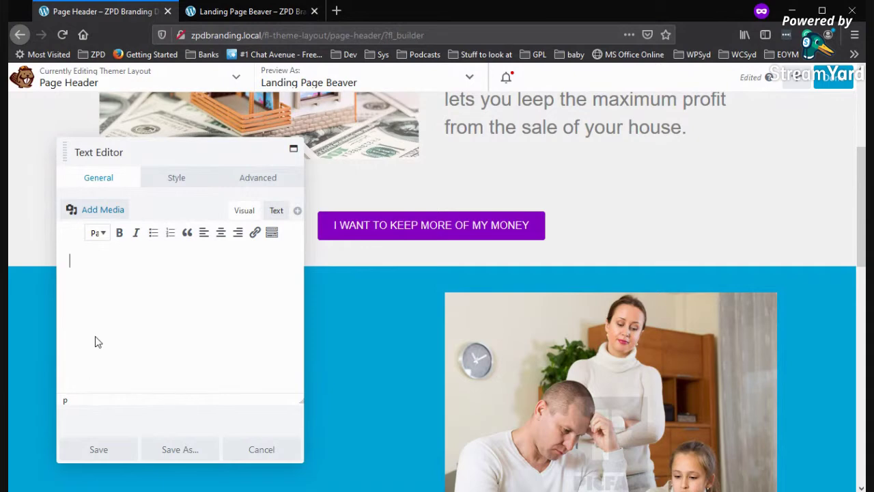
type("We'v eheard ho")
type("w some f")
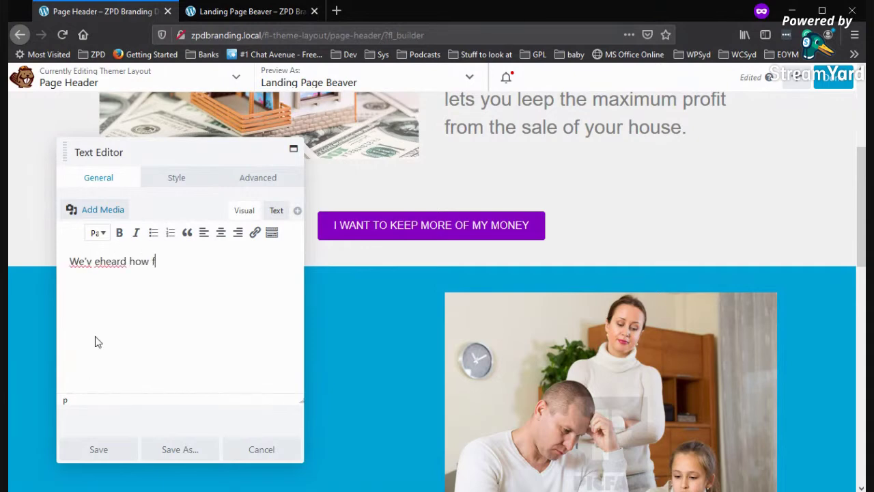
key("BackSpace")
type("some familie")
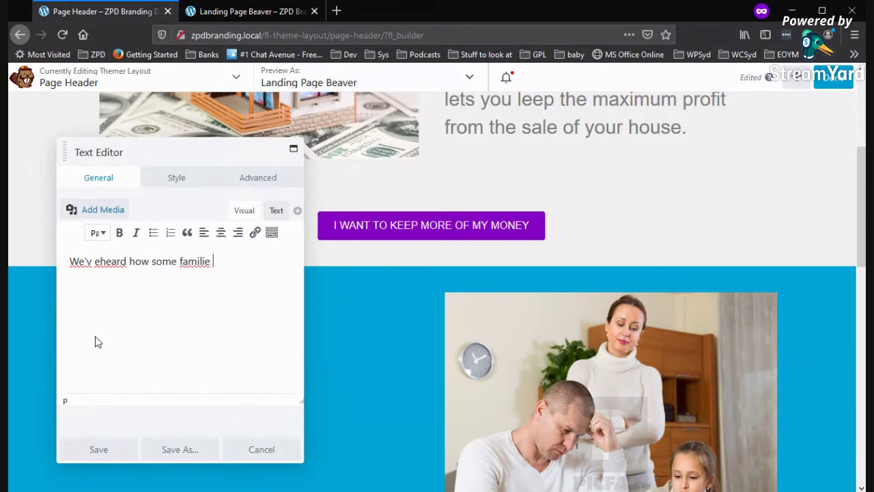
key("BackSpace")
type("s")
key("Right")
key("Delete")
key("Right")
type("get")
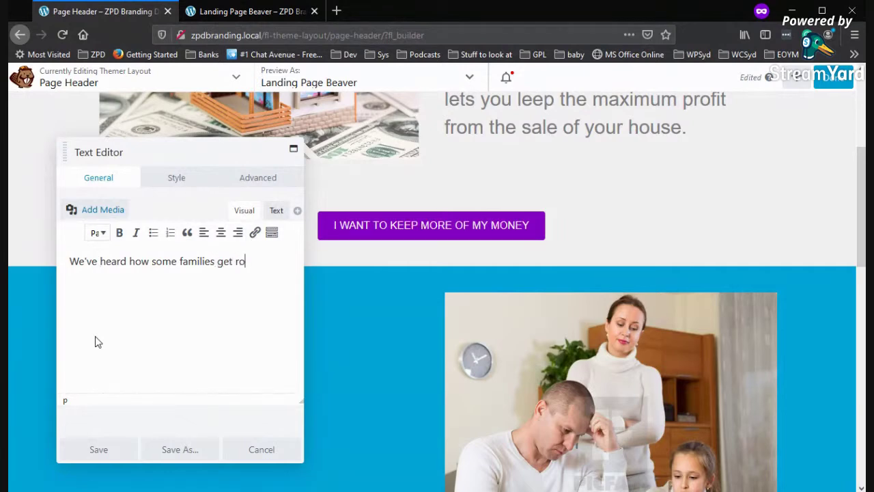
Step: Continue the first sentence with "torn apart from financial woes", making sure "financial" is spelled correctly
type(" rotn ap")
type("apa")
type("rt from finaci")
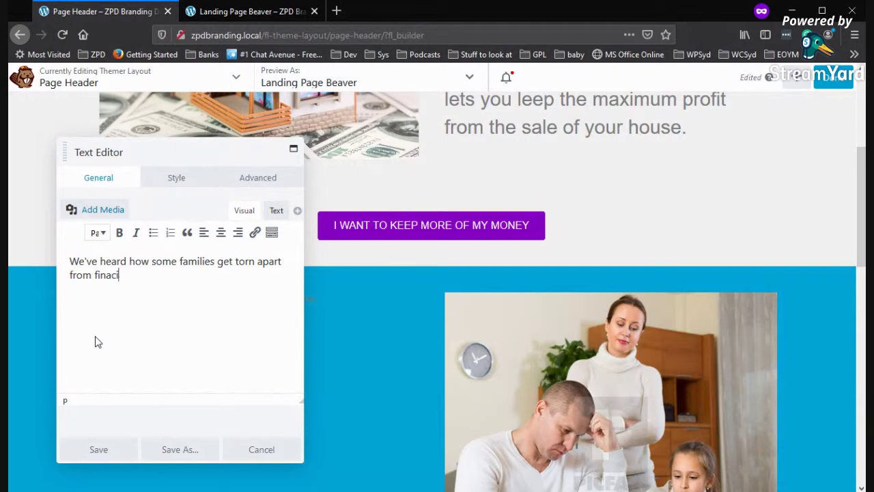
type("al")
type(" o")
key("BackSpace")
key("BackSpace")
type("woes")
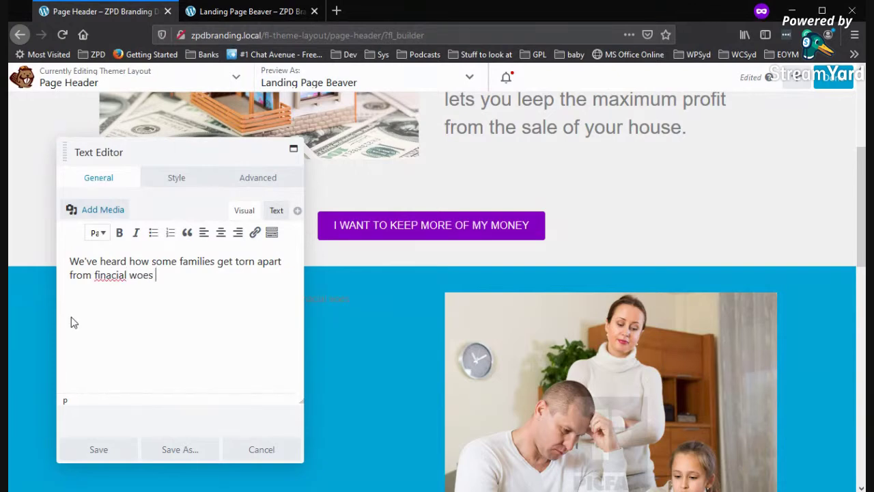
right_click(104, 285)
left_click(108, 278)
double_click(110, 275)
type("fin")
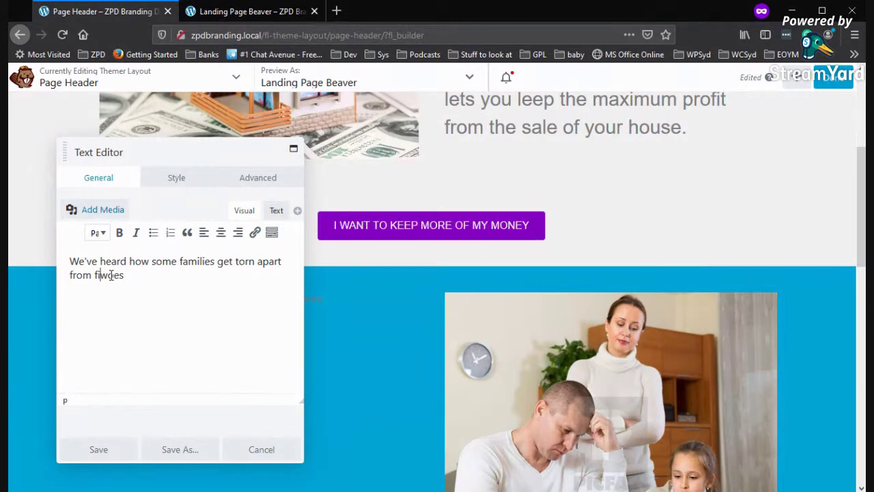
type("ancial woes")
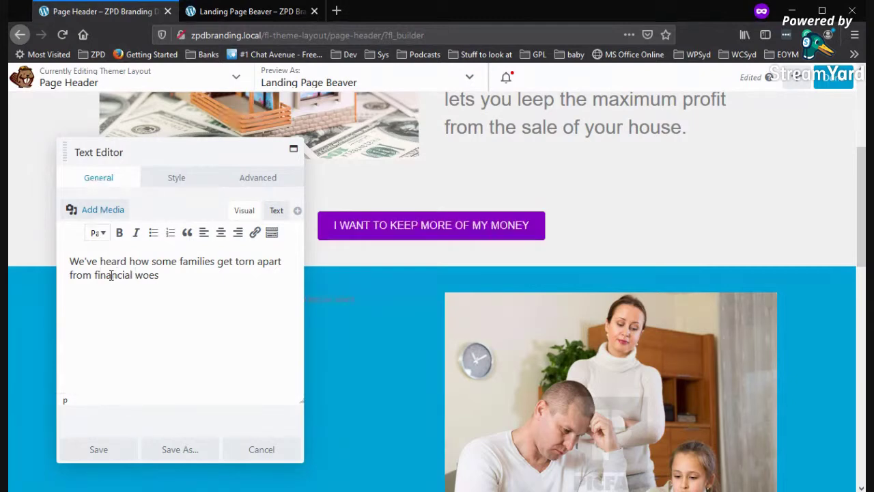
Step: Finish the first paragraph with "when they don't get the money they thought they would from the sale of their home."
type(" when they d")
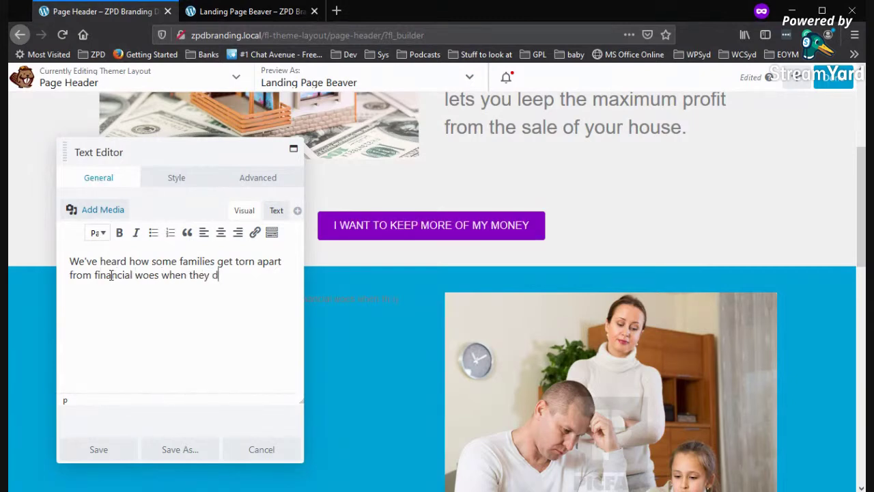
type("on't get the money")
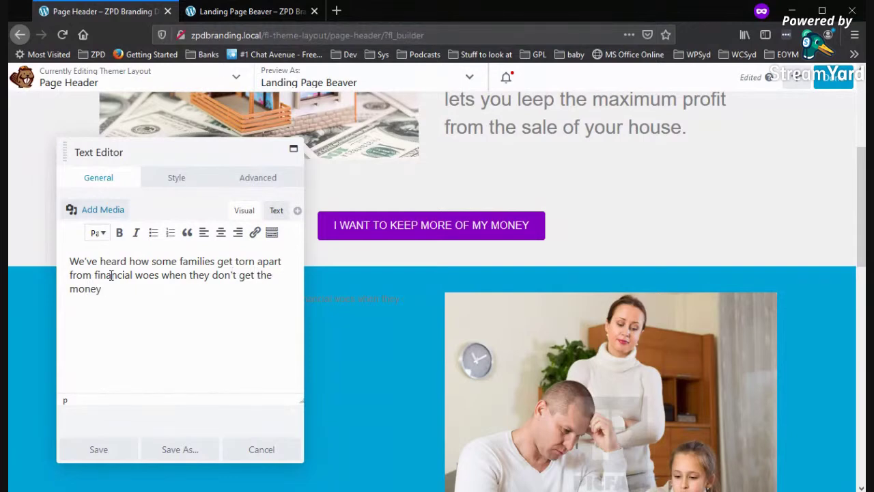
type(" they thought they would f")
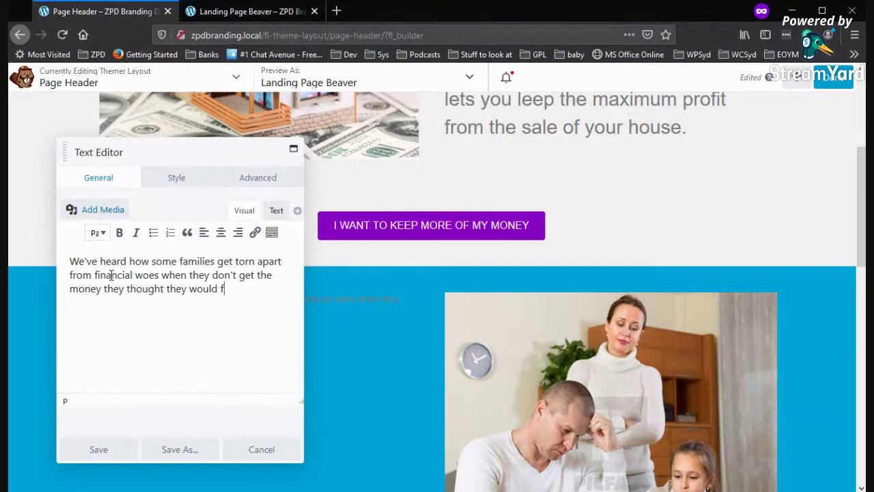
type("rom the sale of their ")
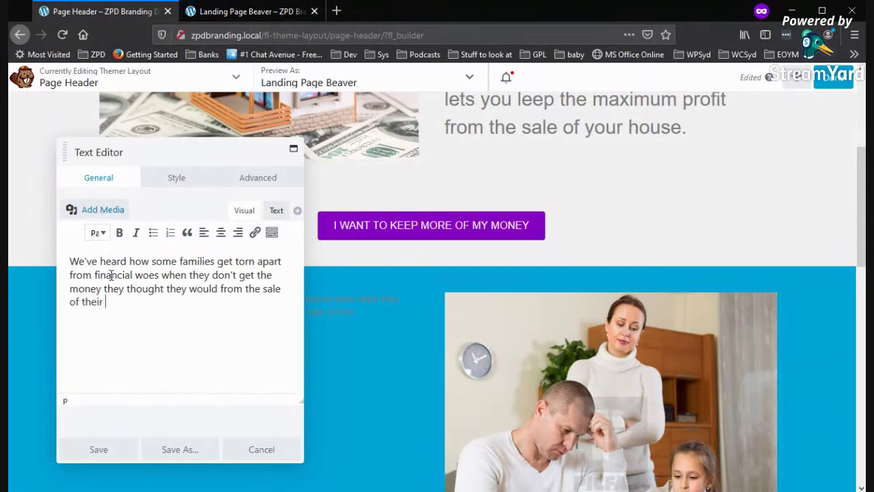
type("home. ")
Step: Add a second paragraph reading "You want to avoid these situations" and start a new line below it
type("You want to ")
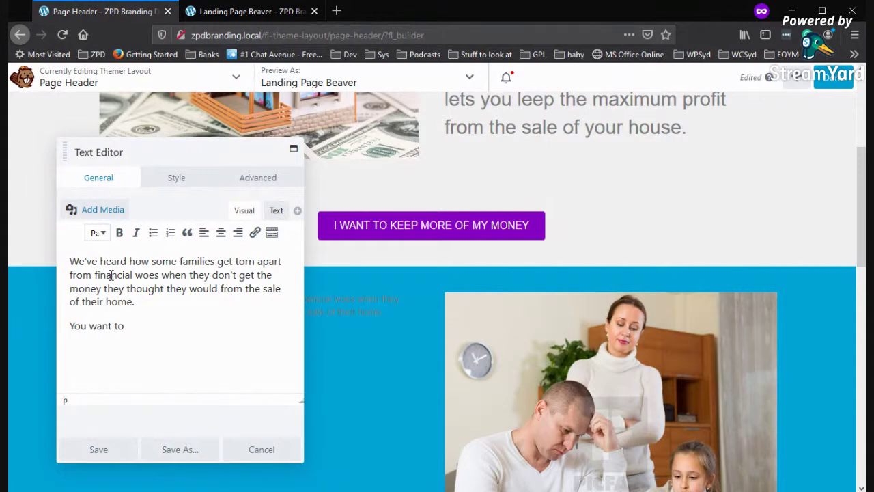
type("avoid these situ")
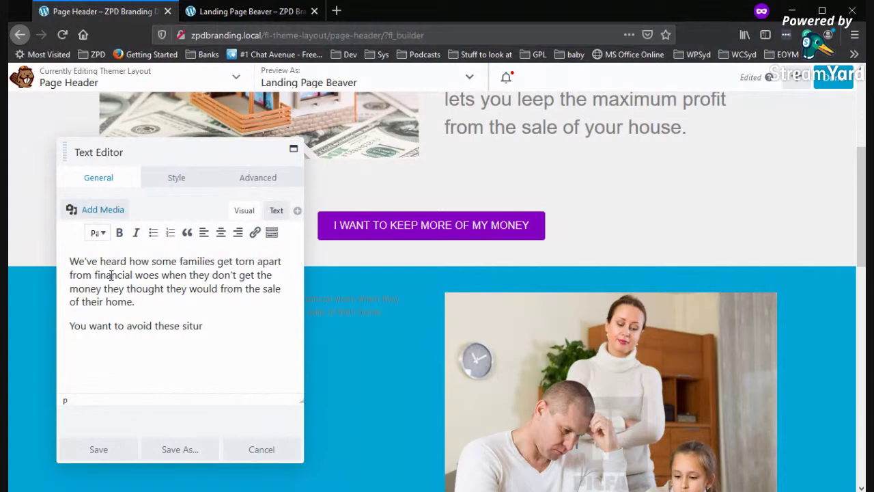
type("ations")
key("Return")
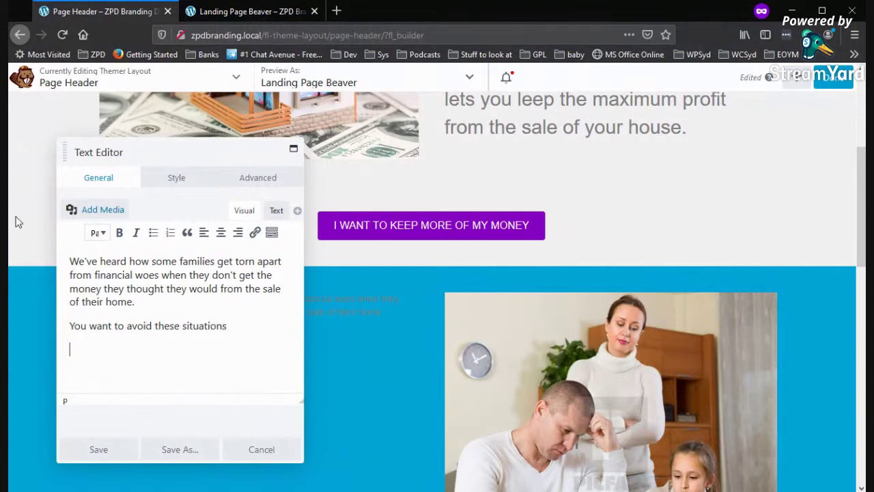
Step: Start a bulleted list under the second paragraph with the items "Can't Pay Mortgage" and "High Family Tension"
left_click(154, 233)
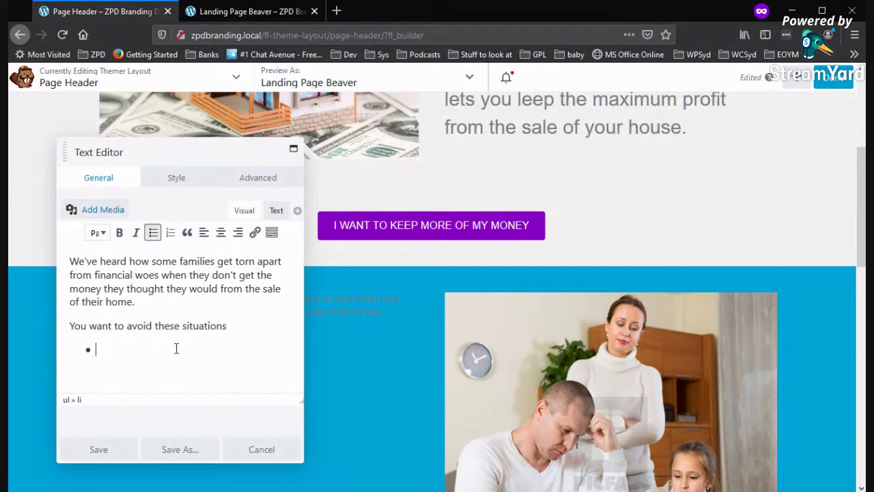
type("Can't Pay Mortg")
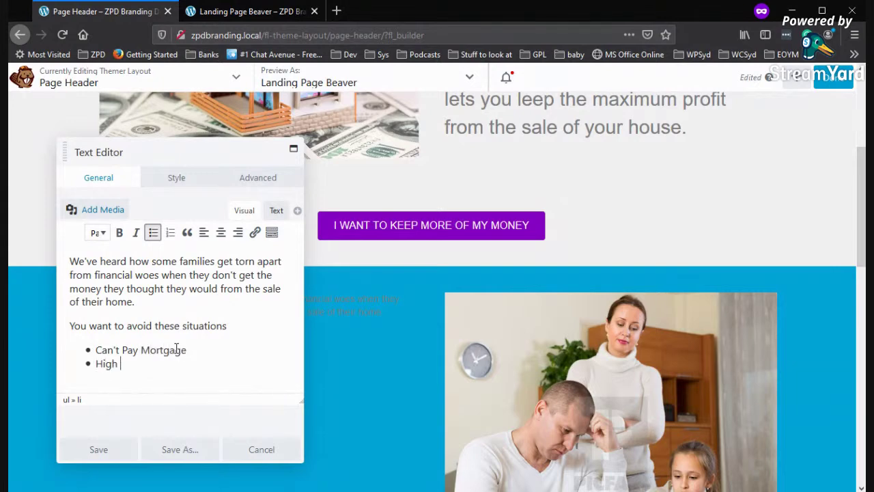
type("age High Family")
type(" Tension")
key("Return")
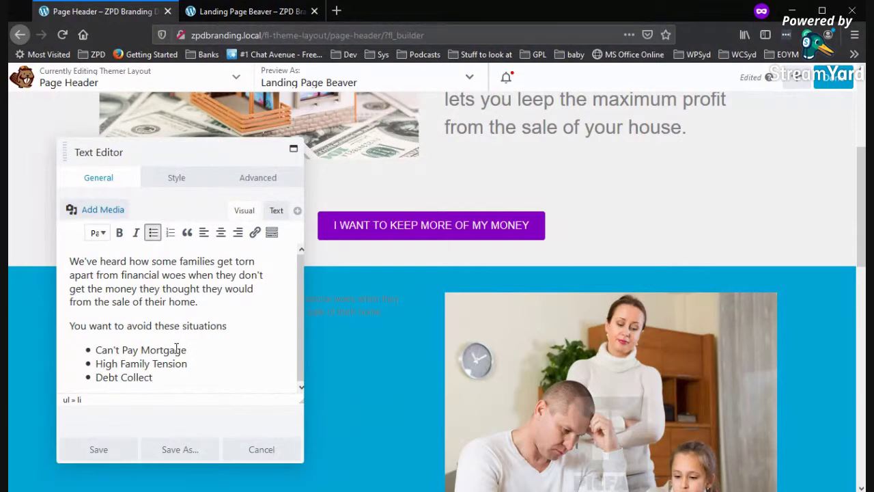
Step: Add a third bullet reading "Debt Collectors Knocking On The Door!" to the list
type("Debt Collectors KNow")
type("nock")
key("BackSpace")
key("BackSpace")
key("BackSpace")
type("onk")
type("king ")
type("On The Fro")
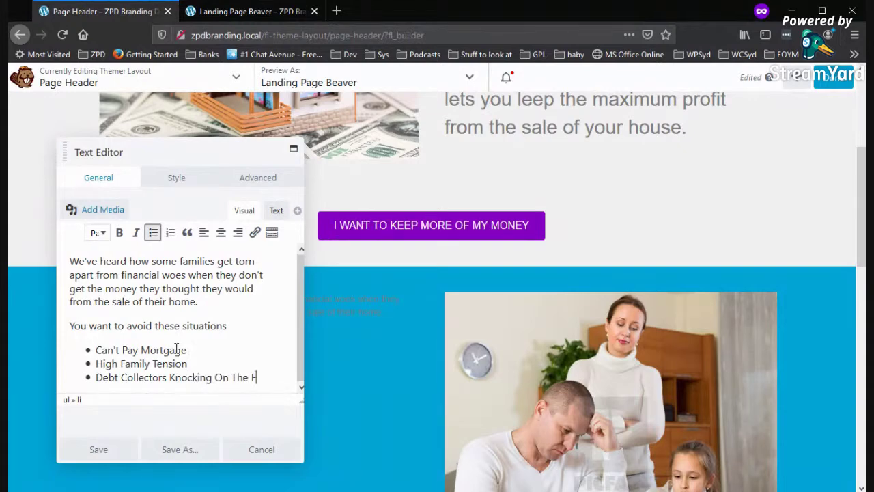
key("BackSpace")
key("BackSpace")
key("BackSpace")
type("DOor!")
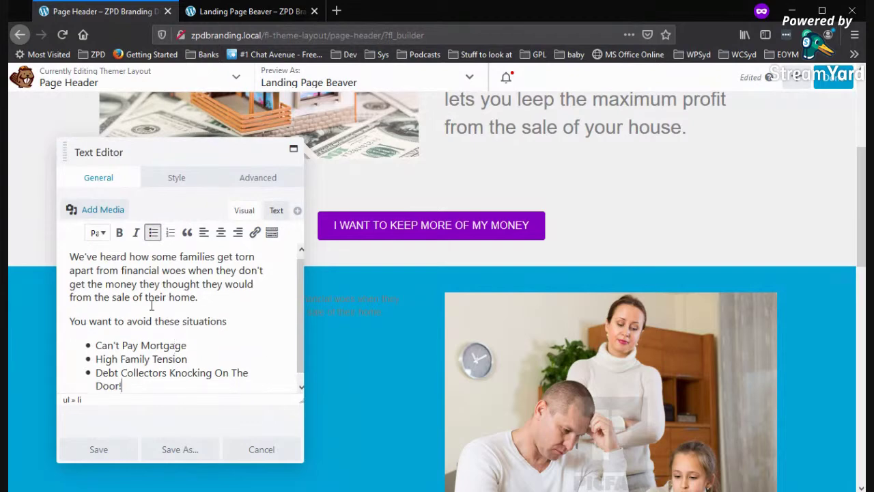
Step: Set the text module's text color to white and save the module settings
left_click(198, 181)
left_click(145, 232)
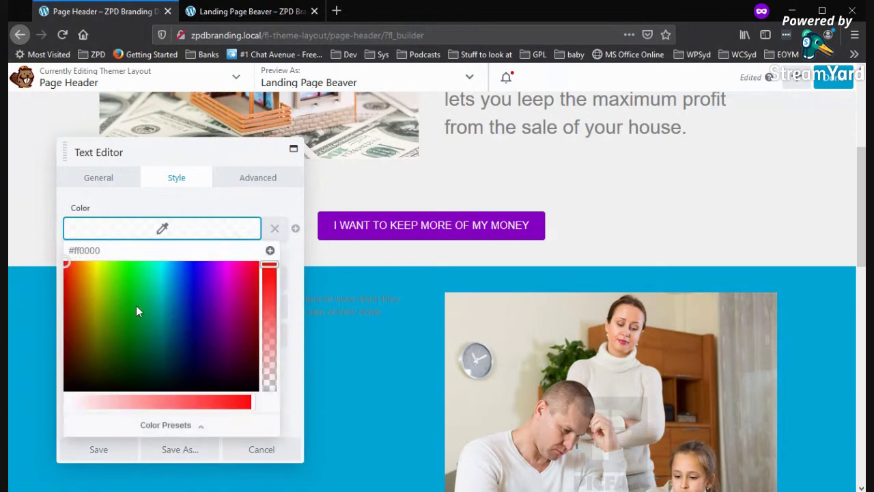
left_click(109, 365)
left_click(217, 261)
left_click_drag(136, 403, 64, 402)
left_click(123, 456)
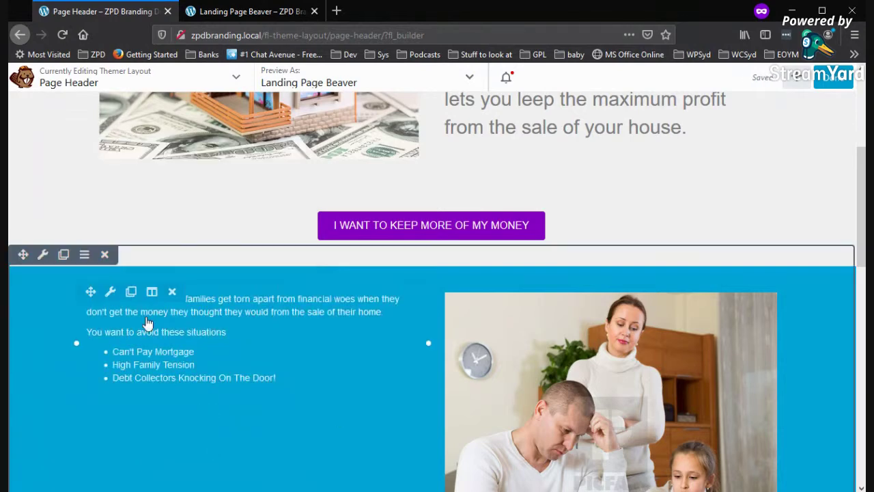
Step: Set the font size of the text beside the family photo to 19 px and save the module
left_click(104, 307)
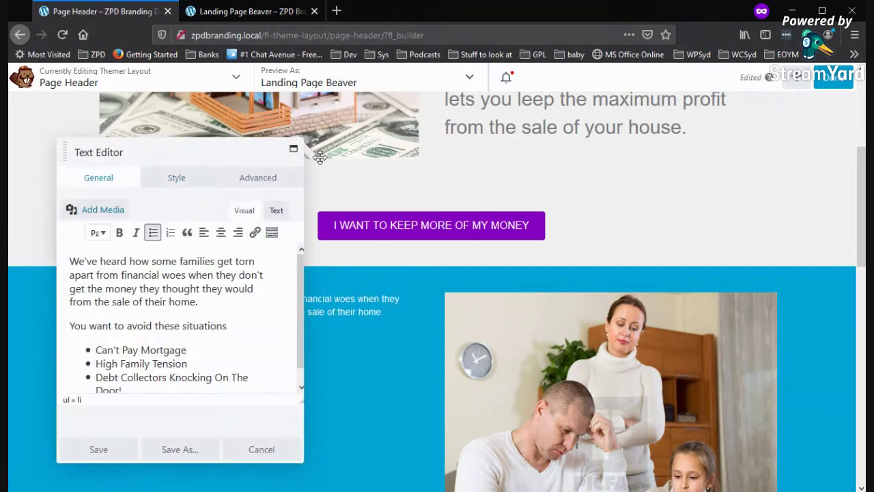
left_click_drag(161, 160, 478, 162)
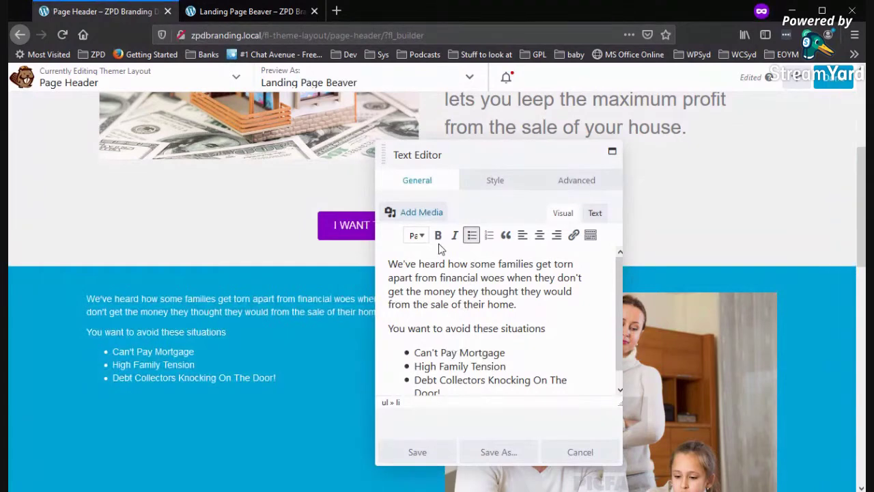
left_click(497, 180)
left_click(407, 283)
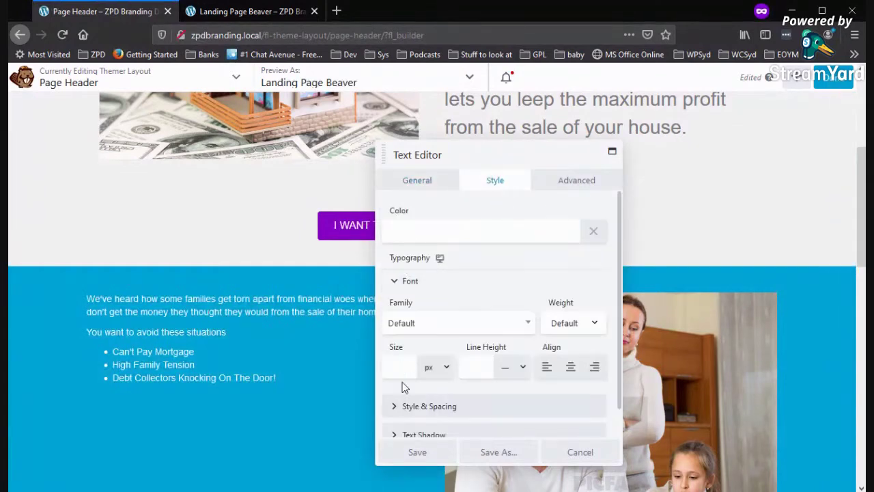
left_click(398, 367)
left_click_drag(393, 399, 431, 403)
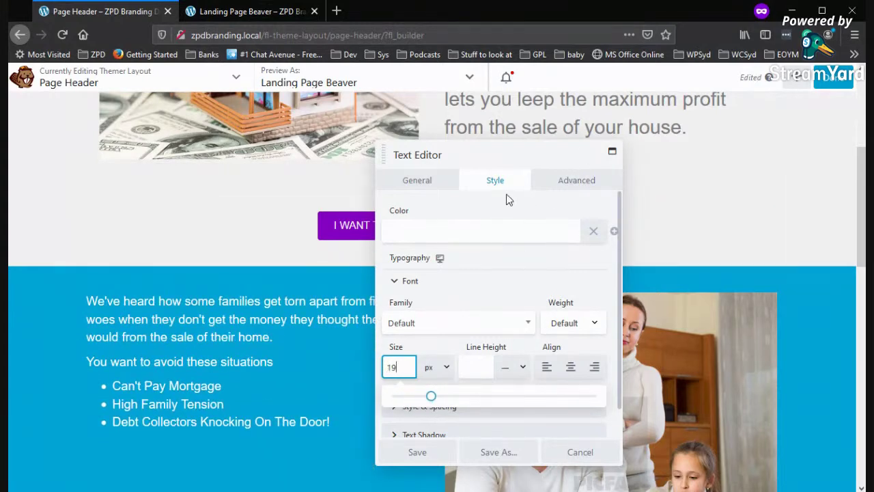
left_click(403, 454)
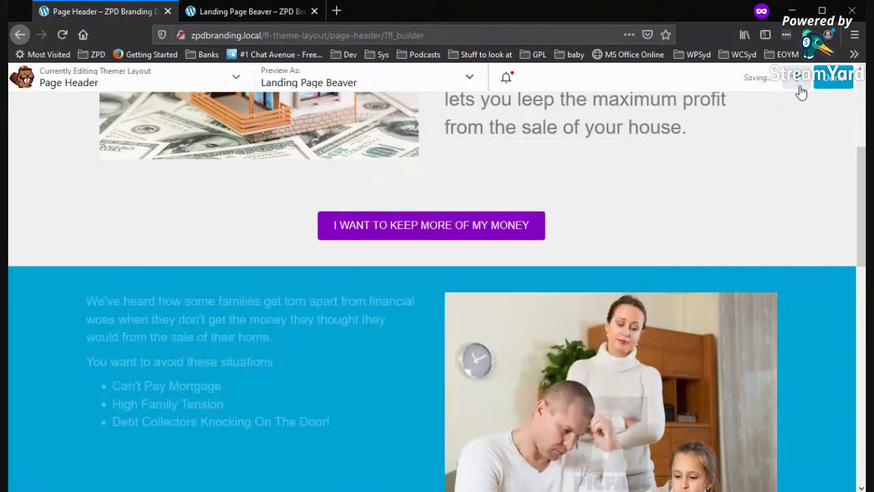
Step: Place a Heading module below the bulleted text in the blue row
left_click(798, 79)
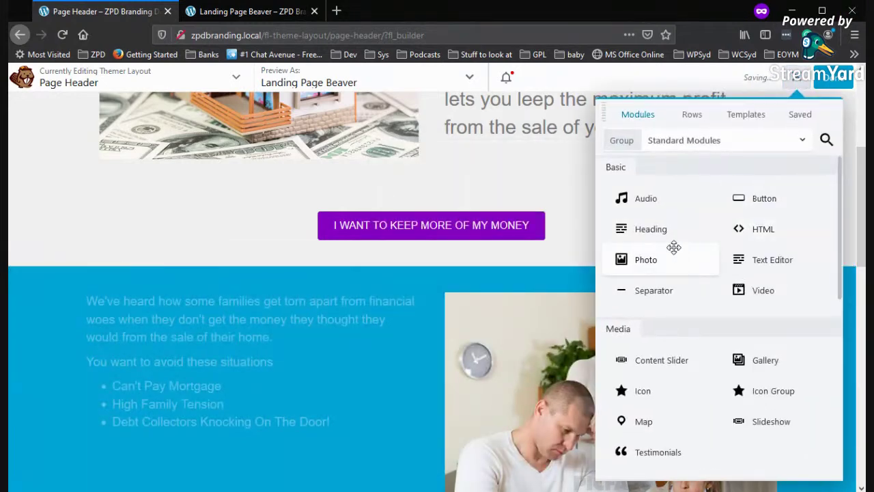
left_click_drag(669, 230, 220, 334)
scroll(220, 333, "down", 1)
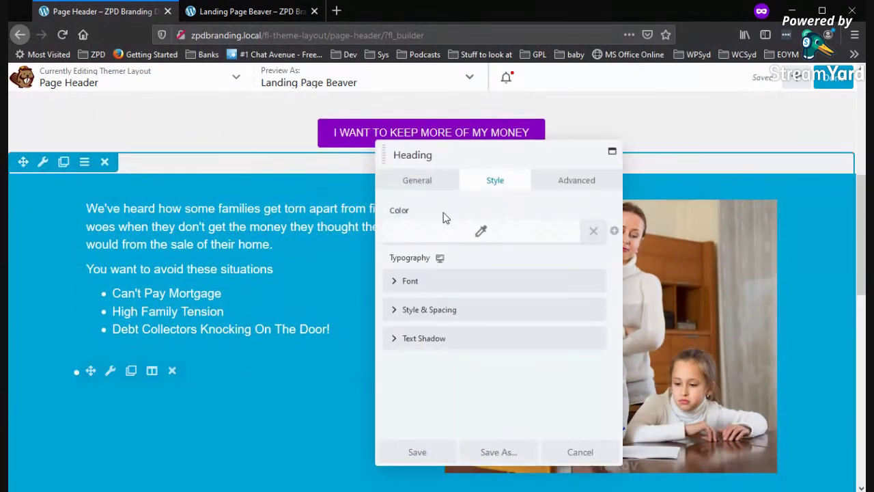
Step: Set the new heading's text to "Avoid Future Family Tensions"
left_click(417, 181)
left_click(426, 230)
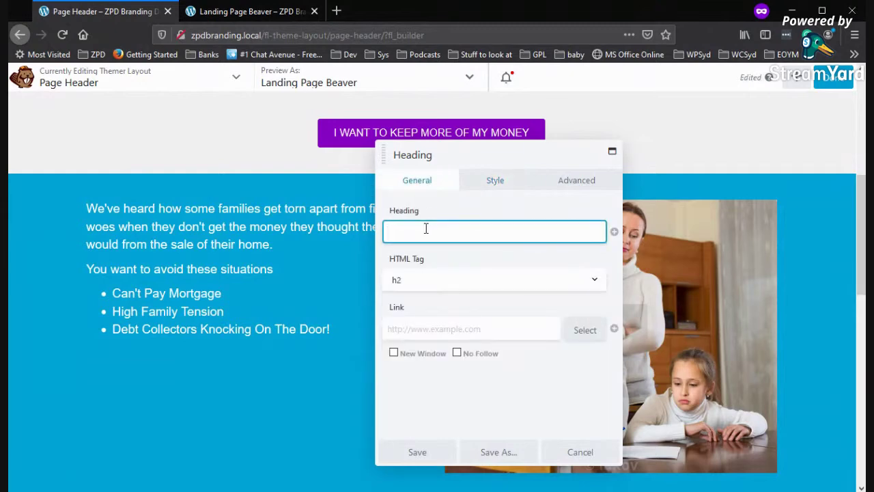
type("Avoid ")
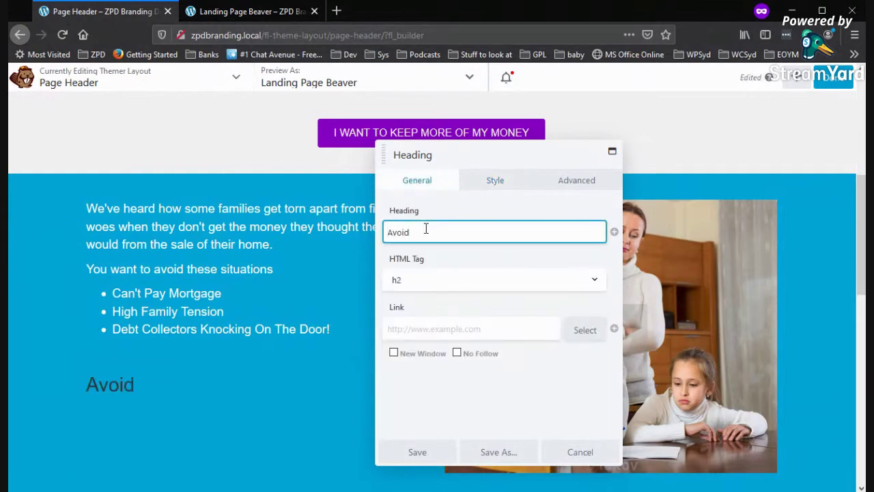
type("Futu")
key("BackSpace")
key("BackSpace")
key("BackSpace")
key("BackSpace")
key("BackSpace")
key("BackSpace")
type("d Future F")
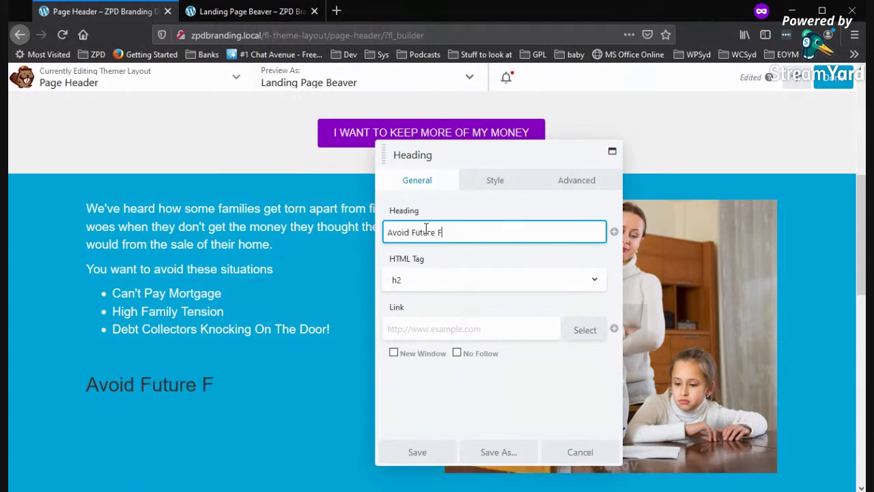
type("amily Tensions")
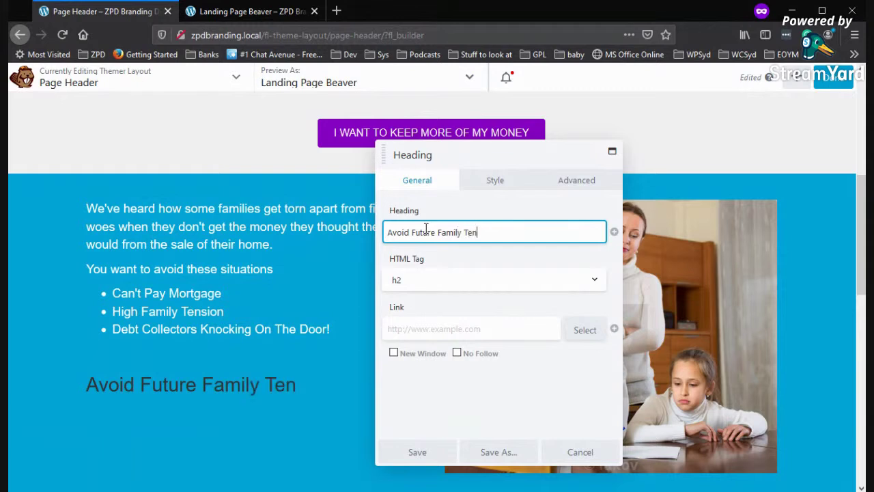
Step: Set the color of the "Avoid Future Family Tensions" heading to white and save the module
left_click(508, 186)
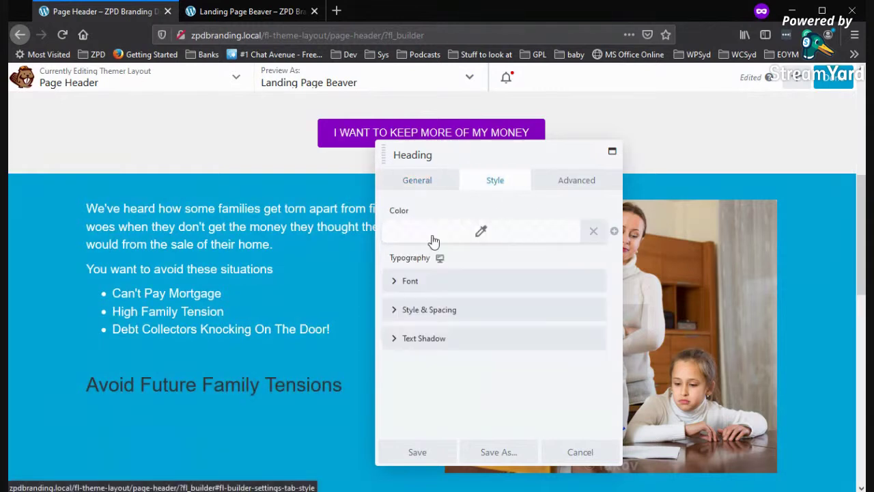
left_click(421, 238)
left_click(415, 406)
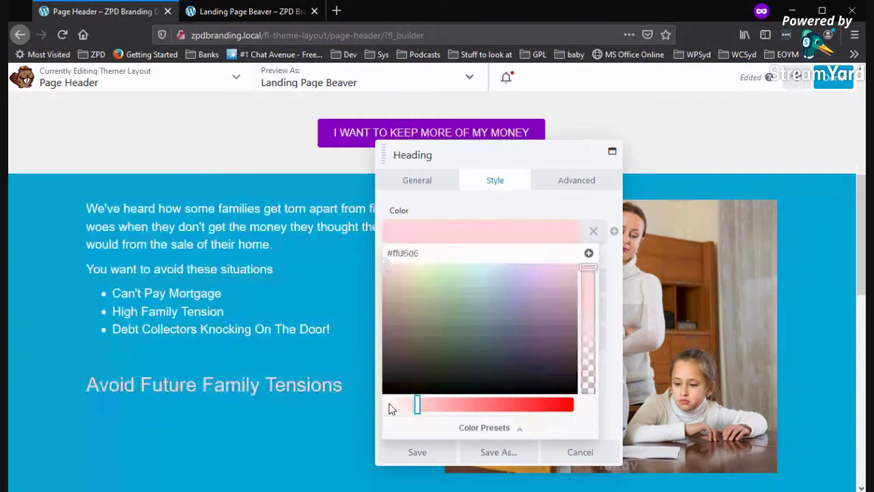
left_click(387, 404)
left_click(417, 452)
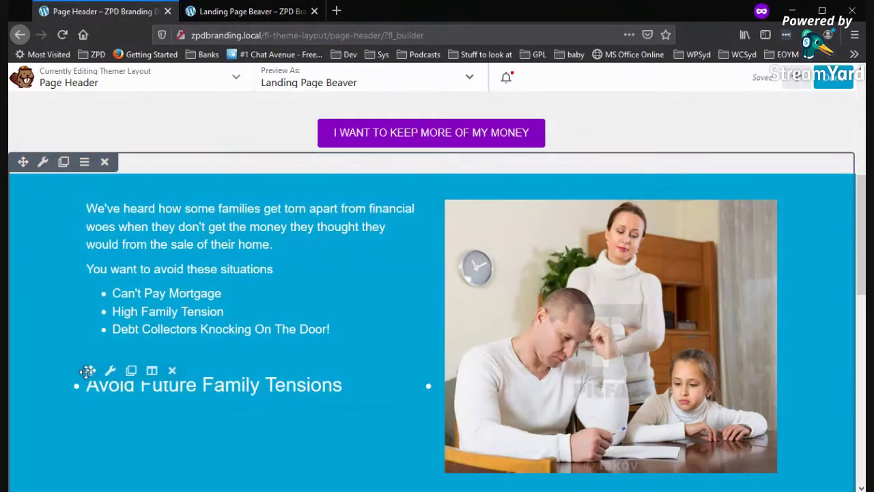
Step: Move the "Avoid Future Family Tensions" heading above the paragraph text in the blue row
left_click_drag(87, 367, 174, 202)
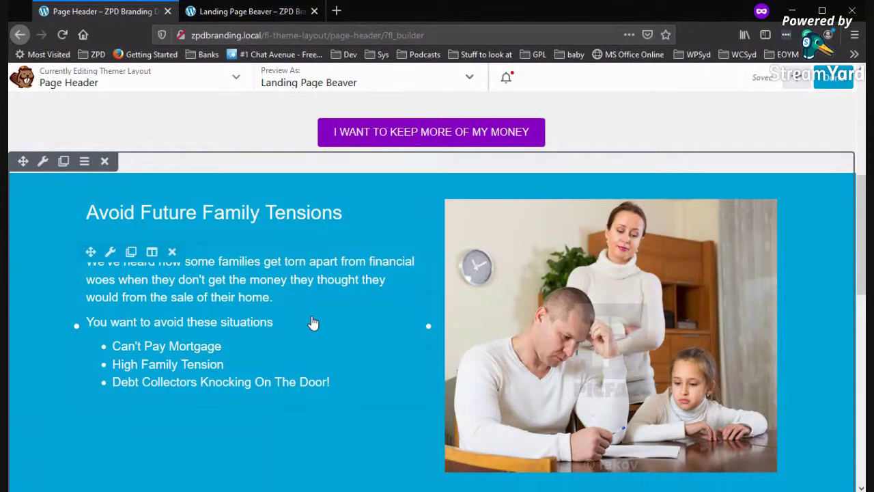
scroll(313, 323, "down", 3)
scroll(313, 322, "up", 5)
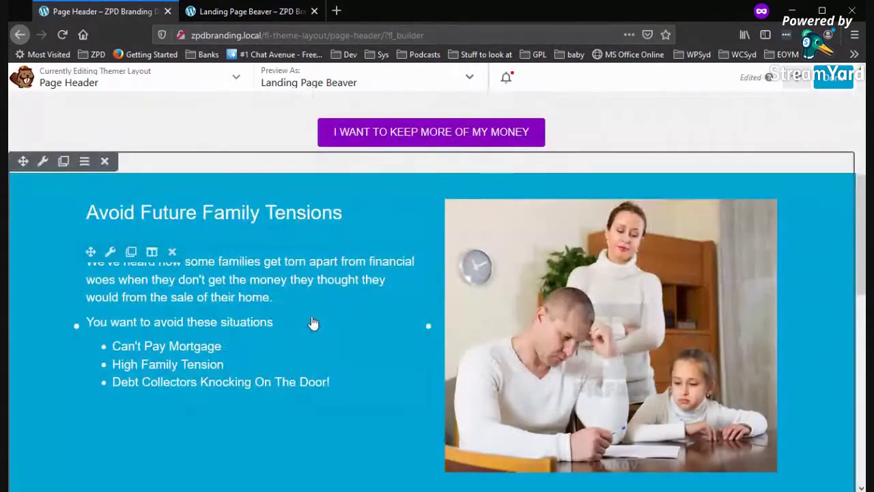
Step: Review the whole Page Header layout, then finish editing and publish its changes
scroll(312, 323, "up", 4)
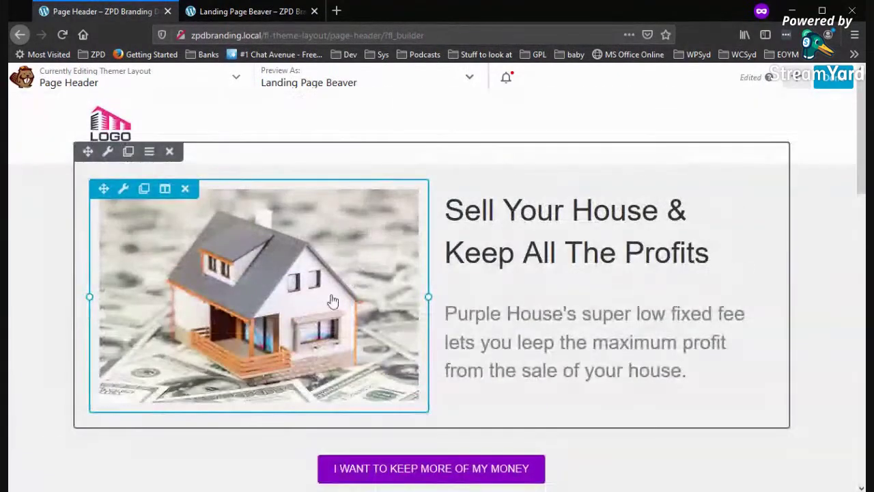
scroll(332, 303, "down", 6)
scroll(303, 242, "down", 5)
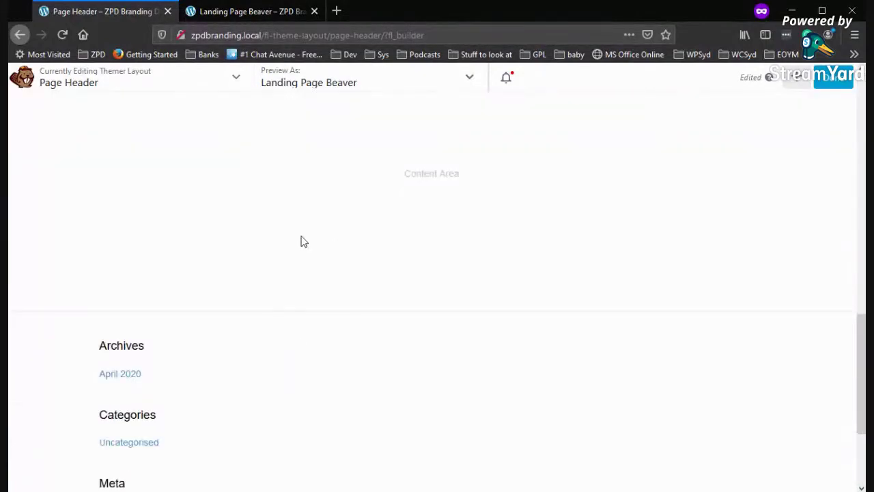
scroll(484, 216, "up", 4)
scroll(484, 216, "up", 4)
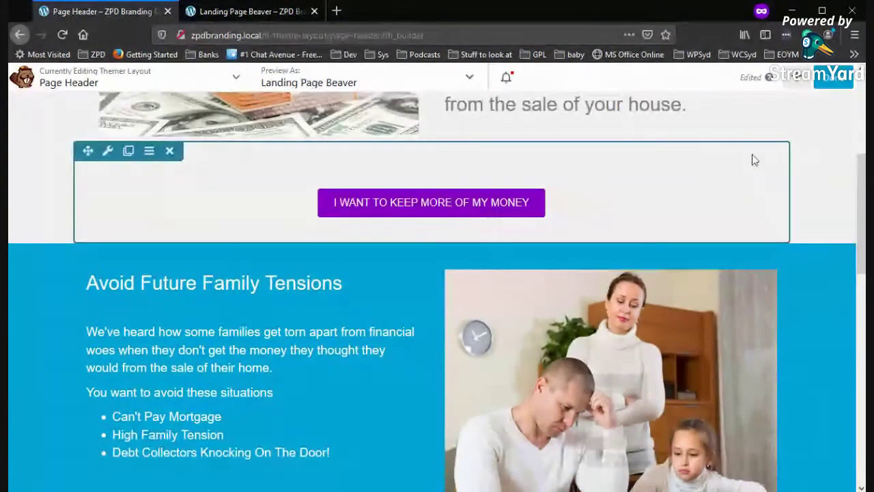
left_click(842, 81)
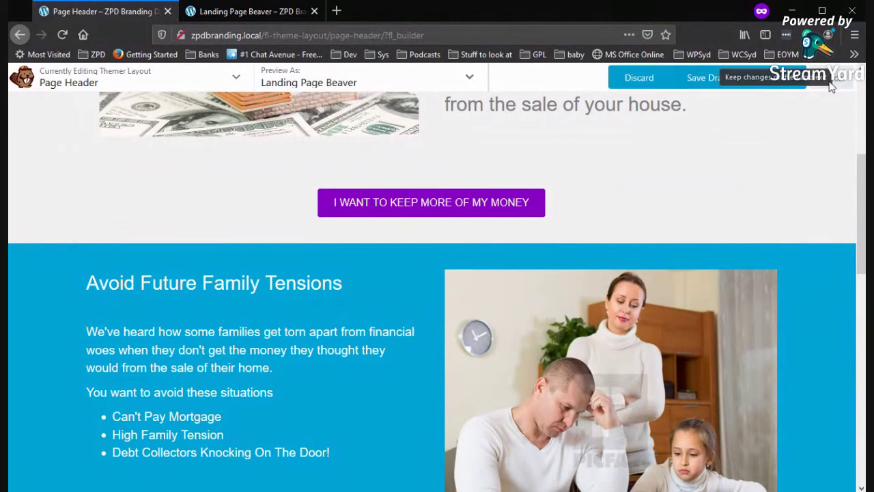
left_click(754, 79)
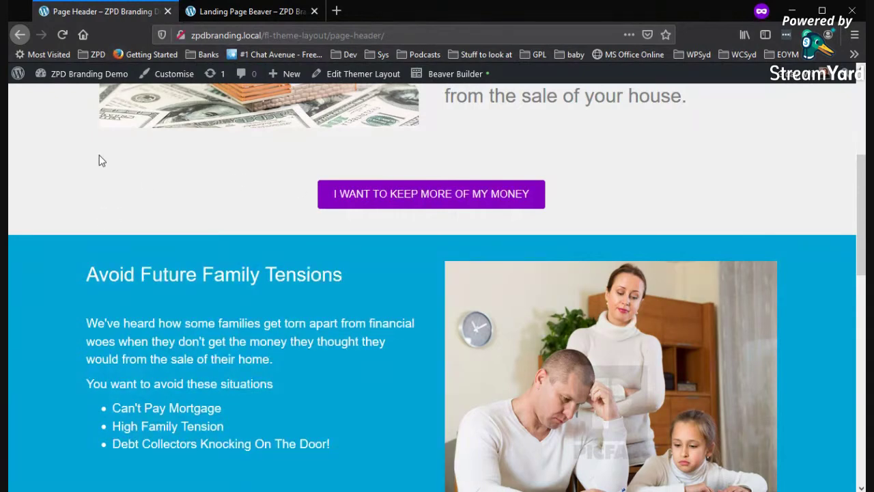
Step: Go to the WordPress dashboard and open the list of Beaver Builder Themer layouts
left_click(50, 113)
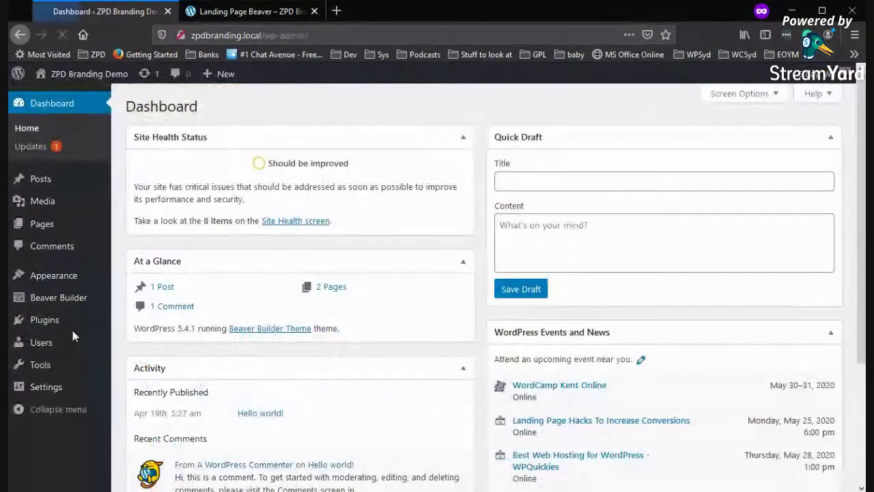
mouse_move(68, 301)
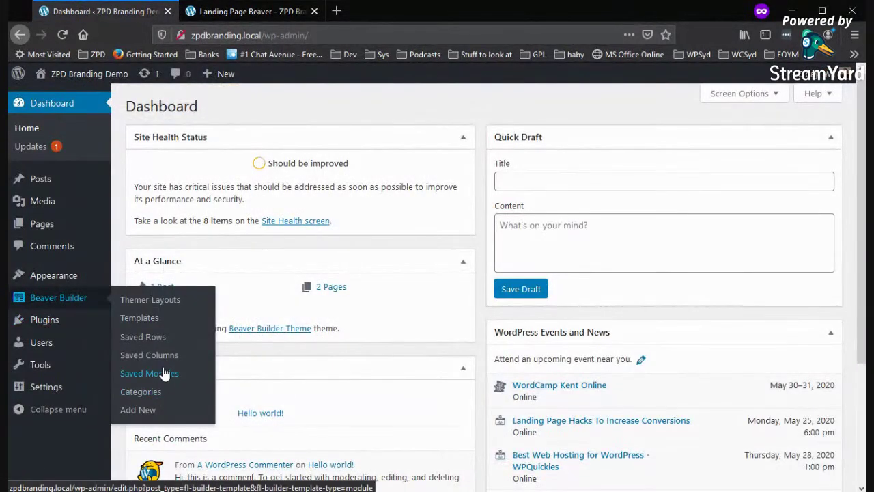
left_click(114, 302)
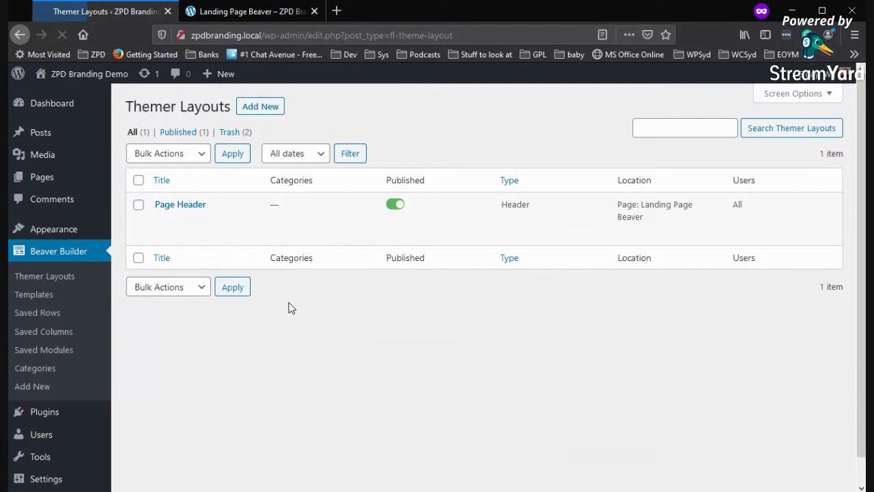
mouse_move(209, 226)
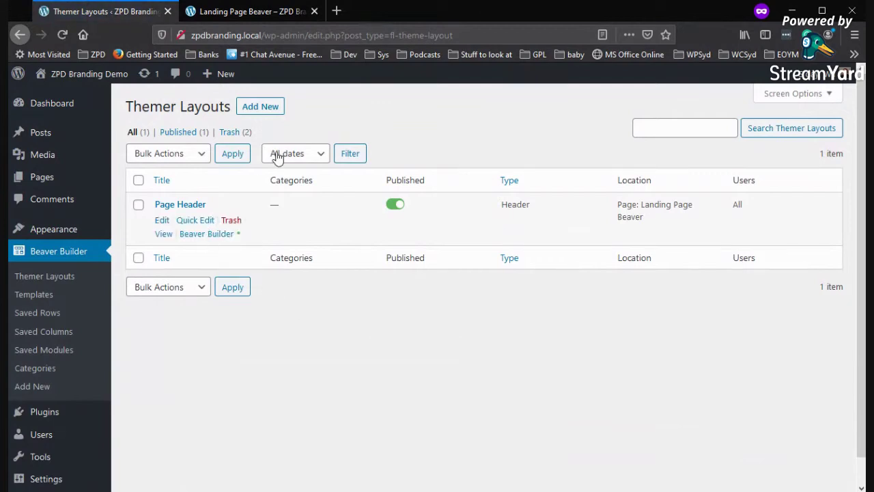
Step: Add a new Themer layout titled "Footer" with the layout option Footer
left_click(264, 111)
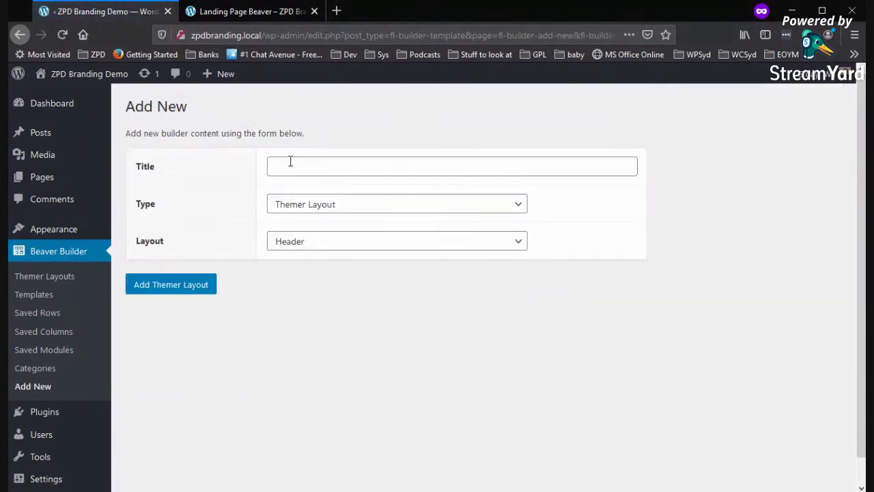
left_click(290, 161)
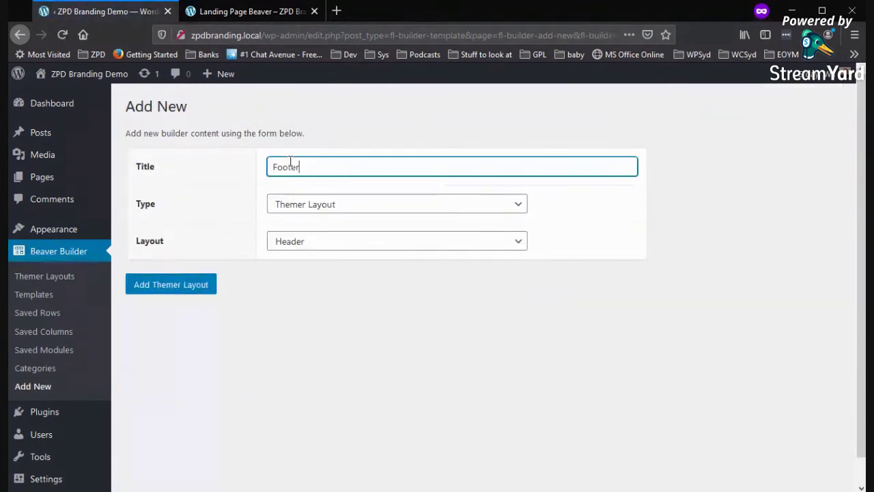
left_click(316, 242)
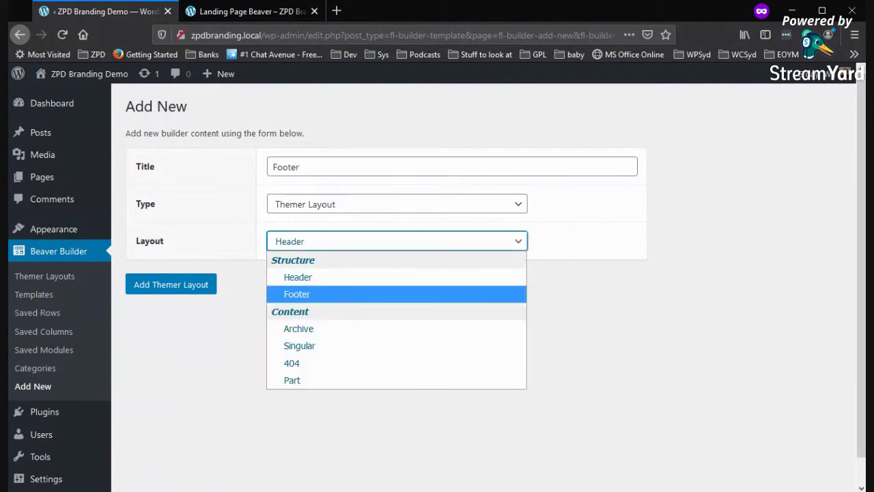
left_click(296, 294)
left_click(171, 284)
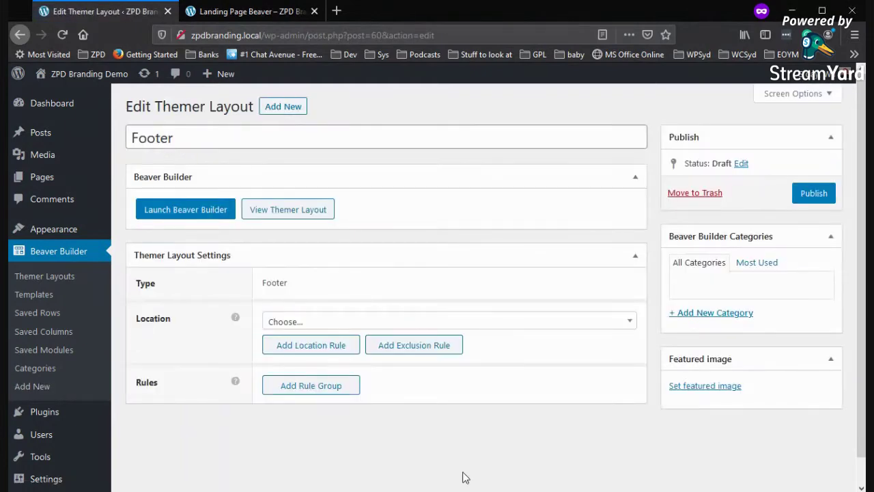
Step: Set the footer layout's location to the page "Landing Page Beaver"
left_click(311, 323)
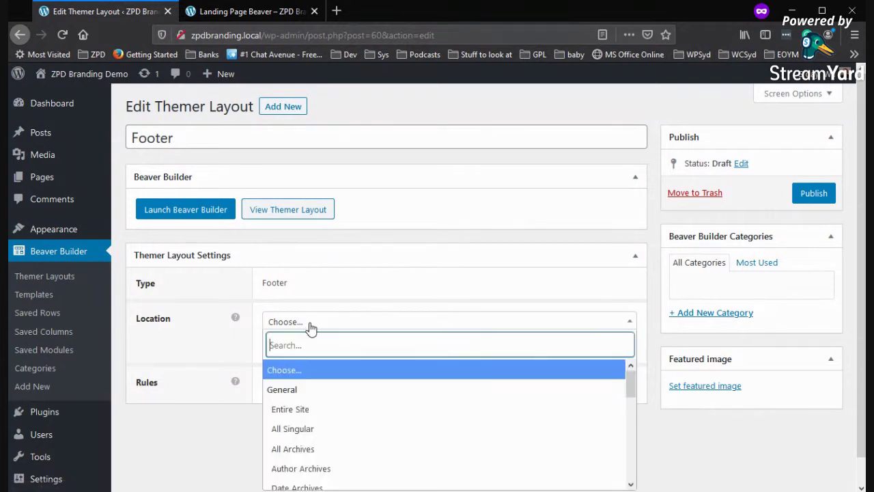
scroll(297, 421, "down", 6)
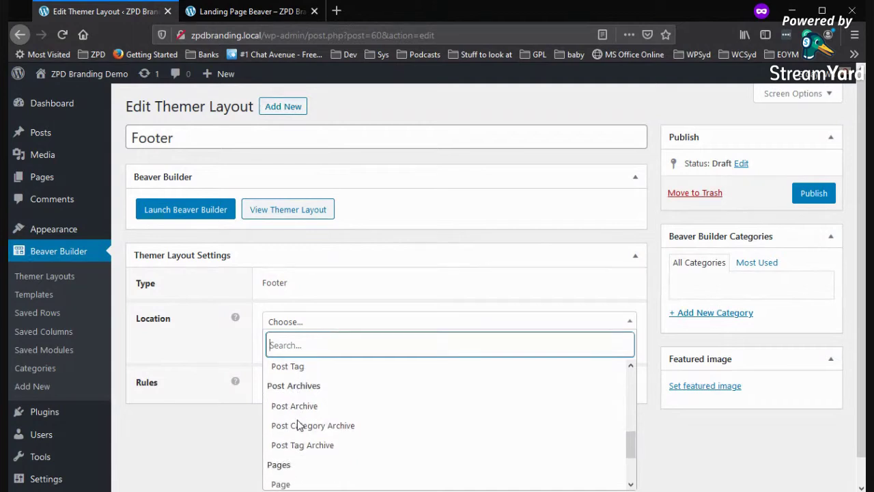
left_click(296, 459)
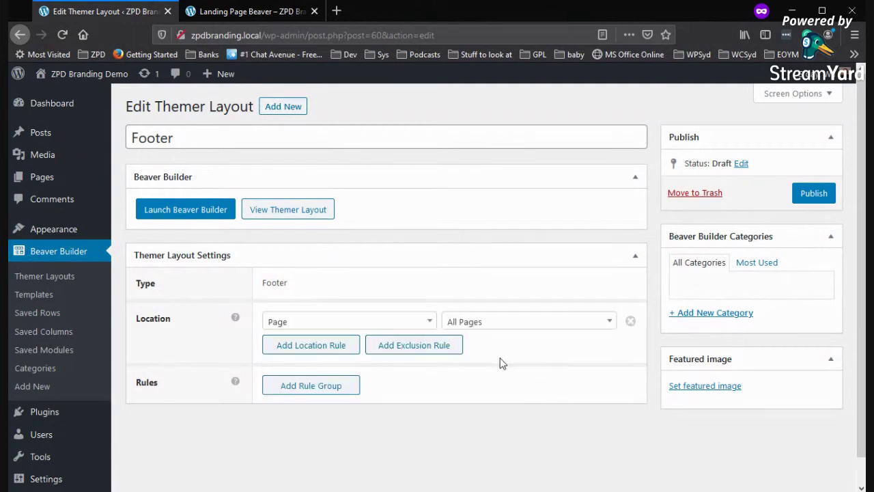
left_click(502, 332)
left_click(489, 391)
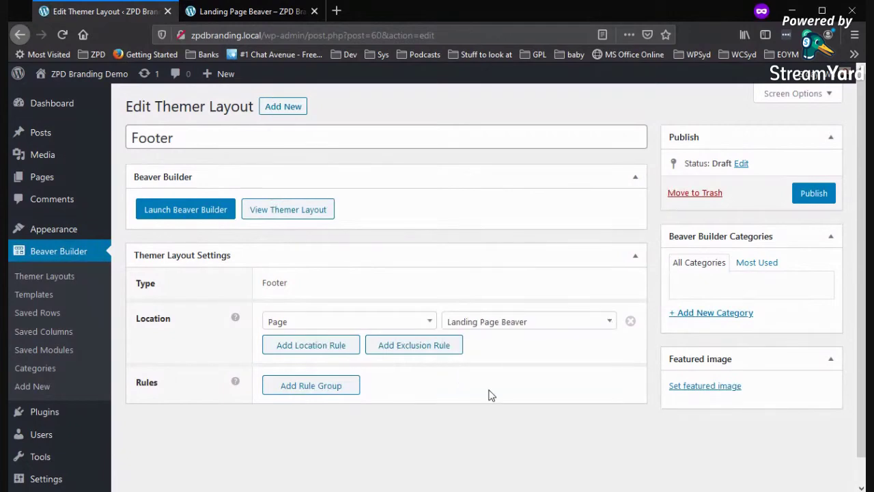
Step: Publish the Footer Themer layout and update it once more
left_click(825, 195)
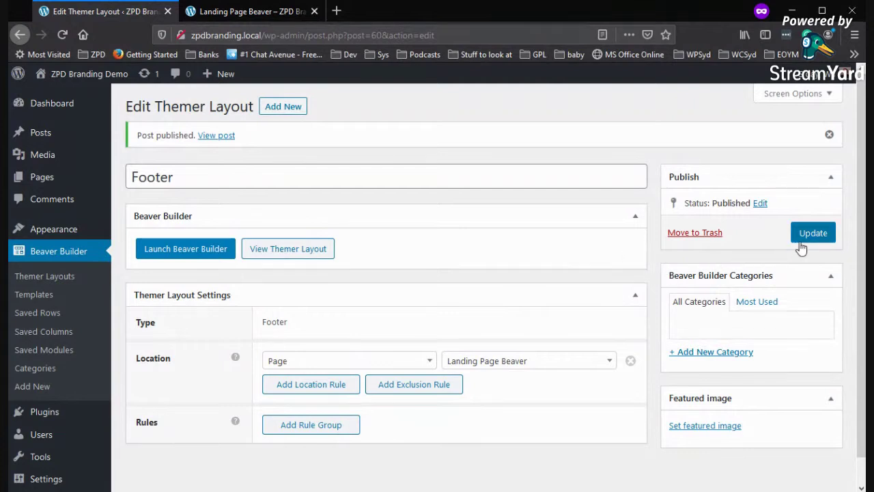
left_click(227, 251)
left_click(813, 233)
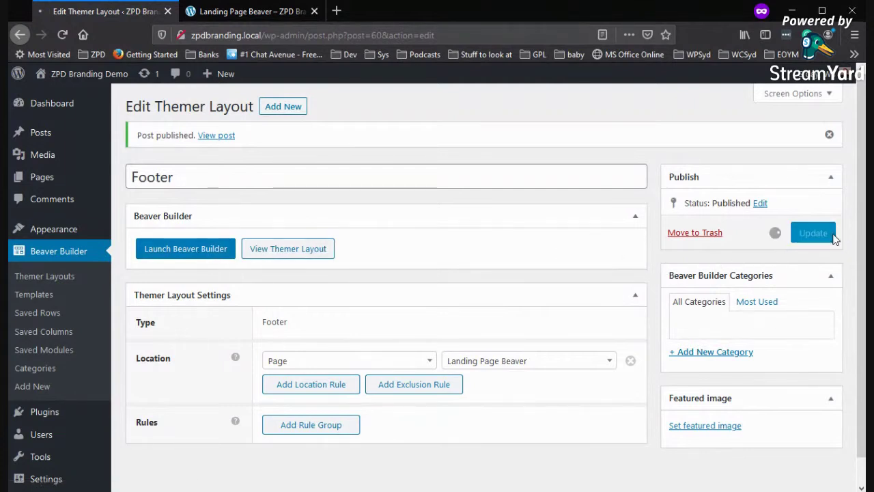
Step: Reload the live Landing Page Beaver page and examine its header rows, content area and footer
left_click(277, 14)
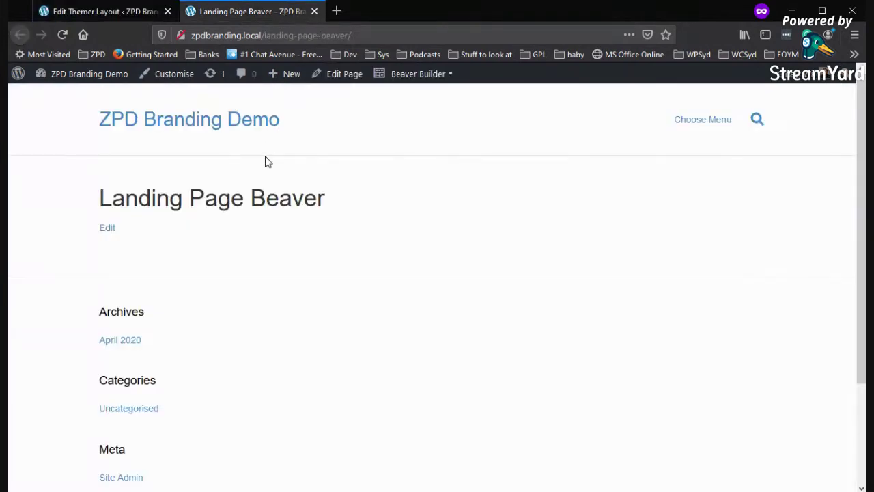
key("F5")
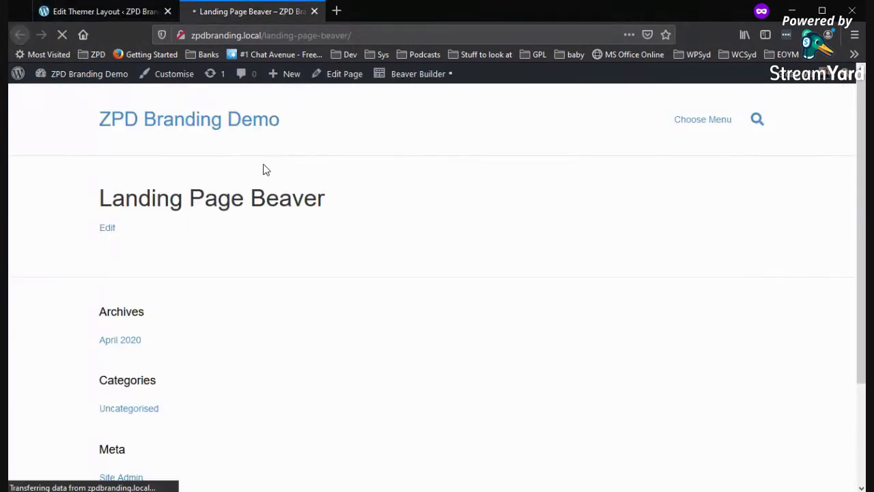
scroll(362, 269, "down", 9)
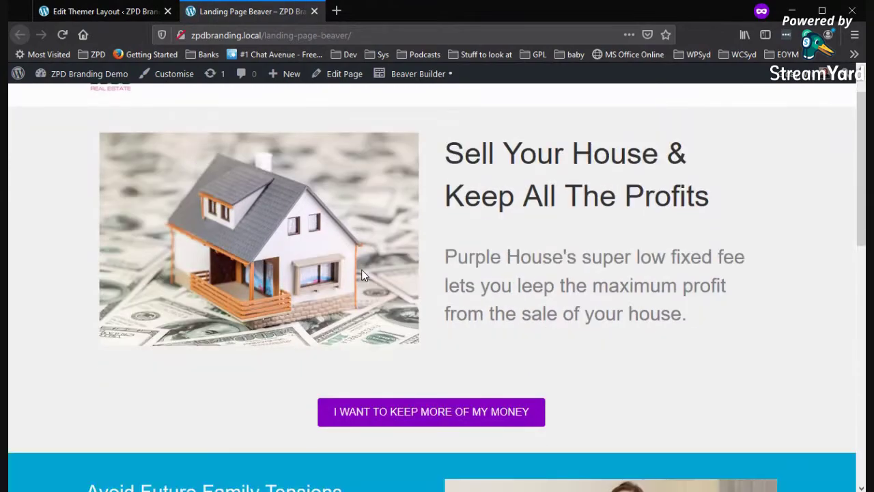
scroll(364, 275, "up", 10)
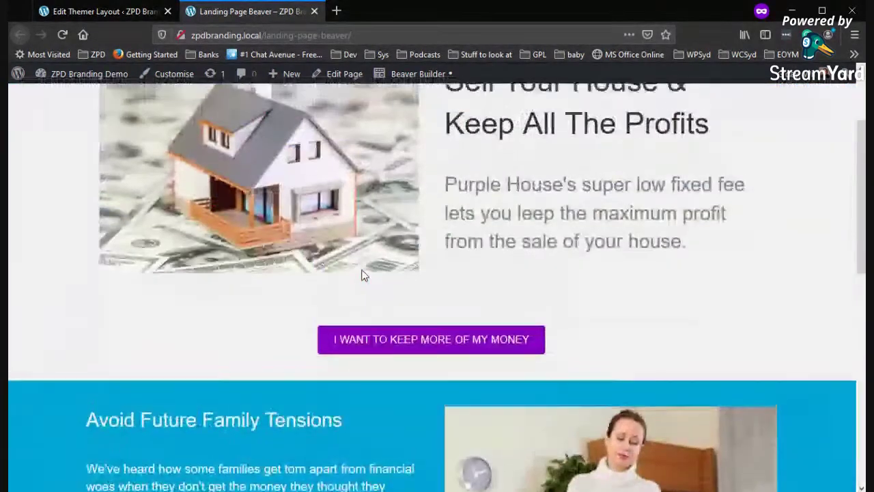
scroll(364, 276, "down", 3)
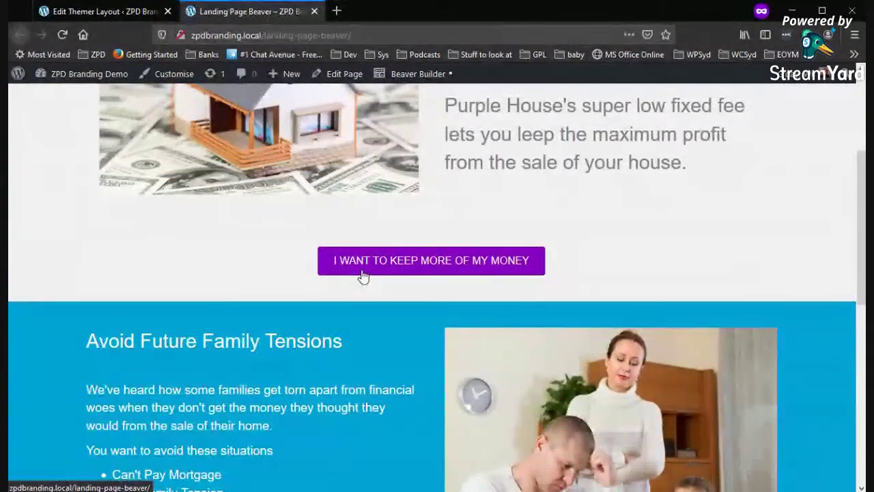
scroll(362, 274, "down", 3)
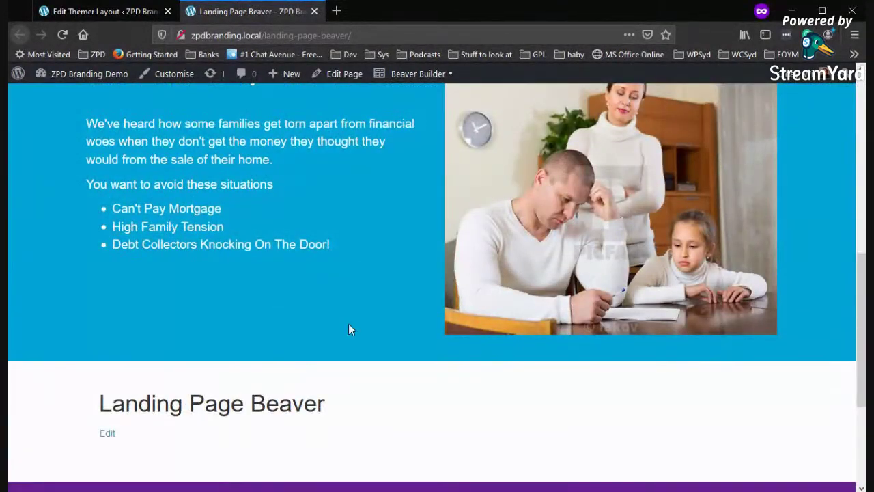
scroll(348, 324, "up", 7)
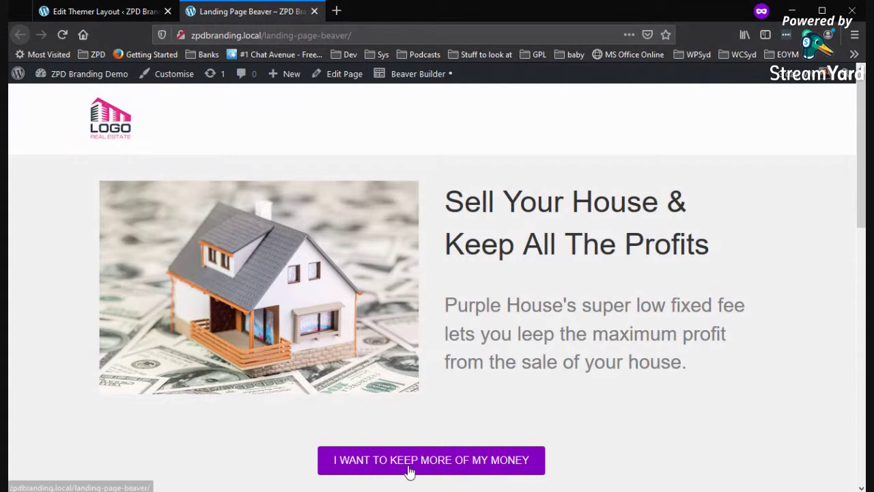
Step: Open the page "Landing Page Beaver" from the site's page list for editing in Beaver Builder
left_click(124, 16)
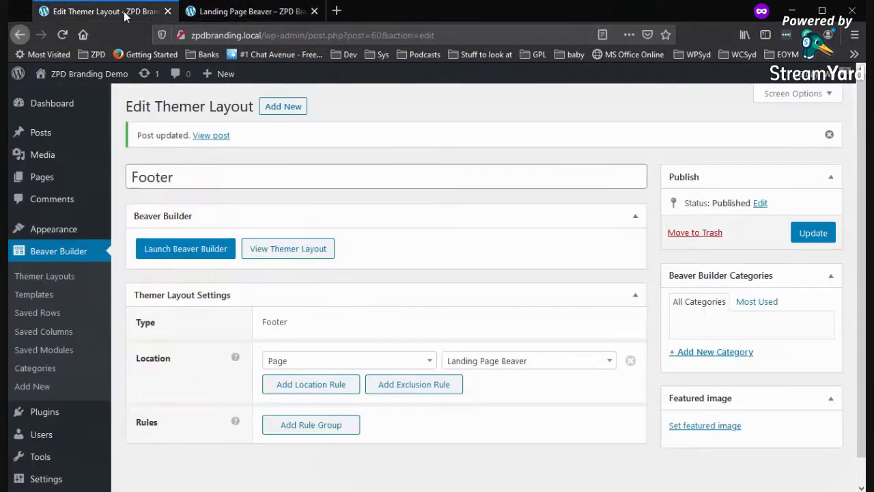
left_click(42, 184)
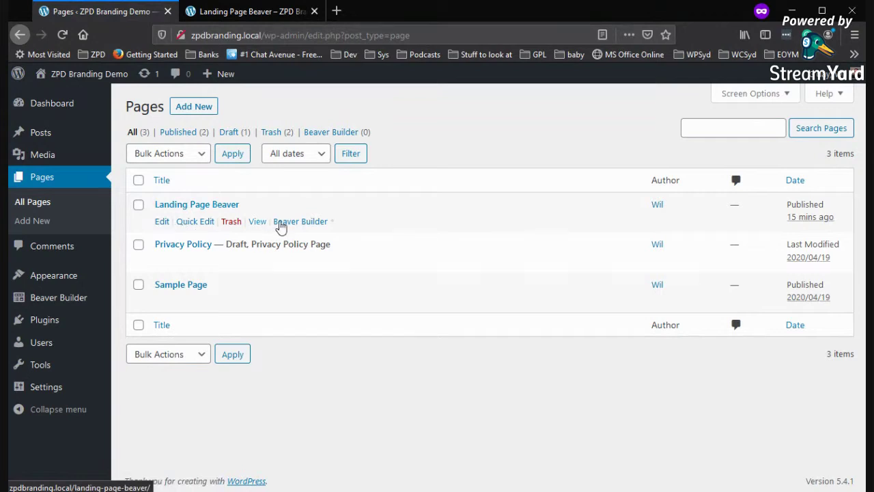
left_click(296, 223)
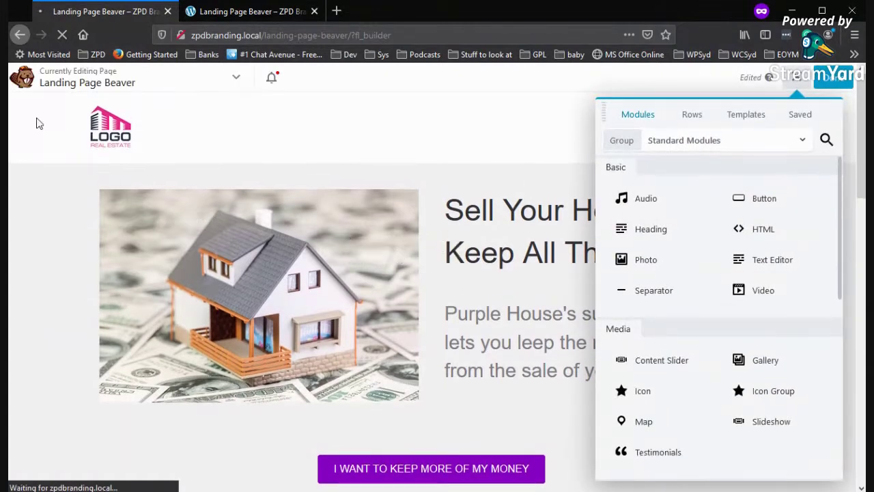
left_click(212, 82)
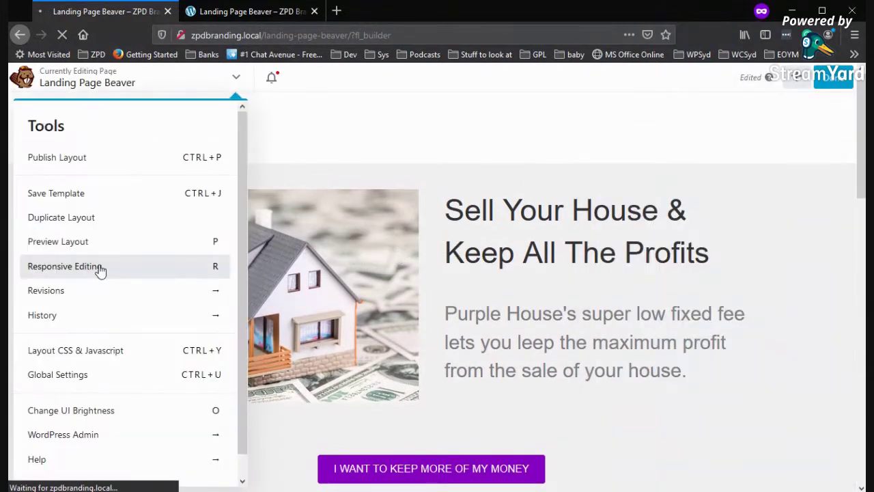
left_click(127, 273)
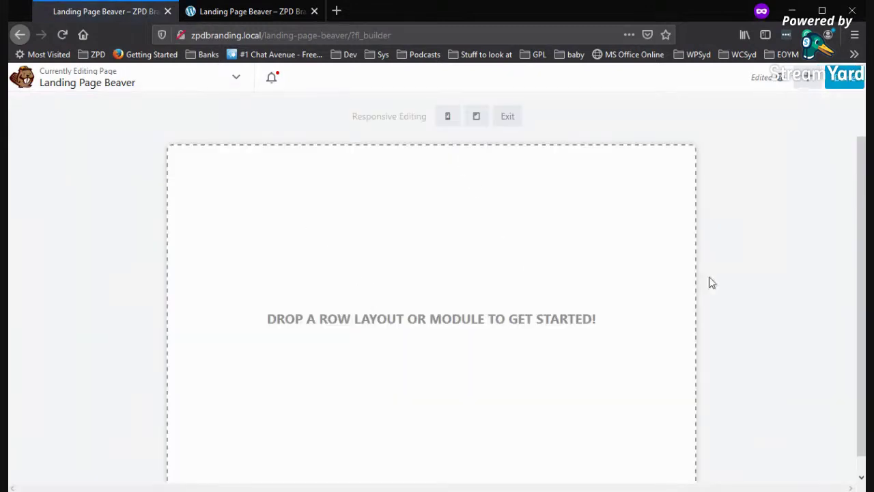
left_click(219, 89)
left_click(80, 268)
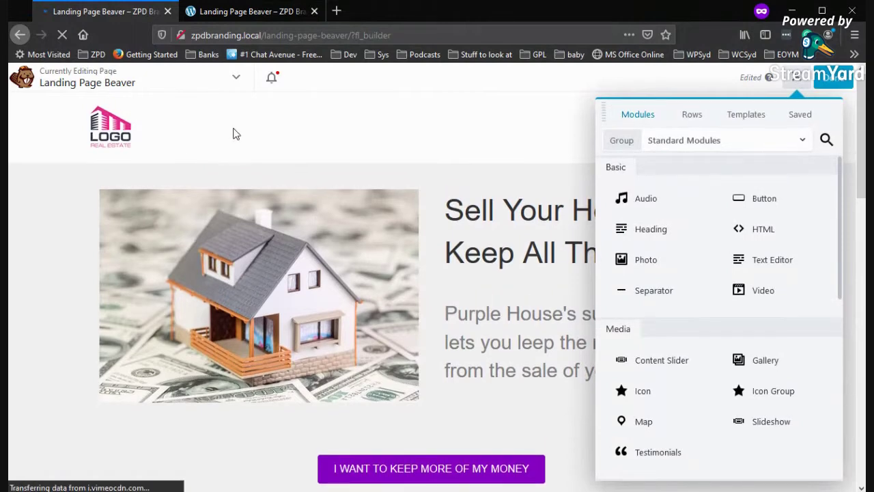
Step: Preview the landing page layout at tablet and phone sizes and examine how the hero image and text stack on the phone
left_click(795, 83)
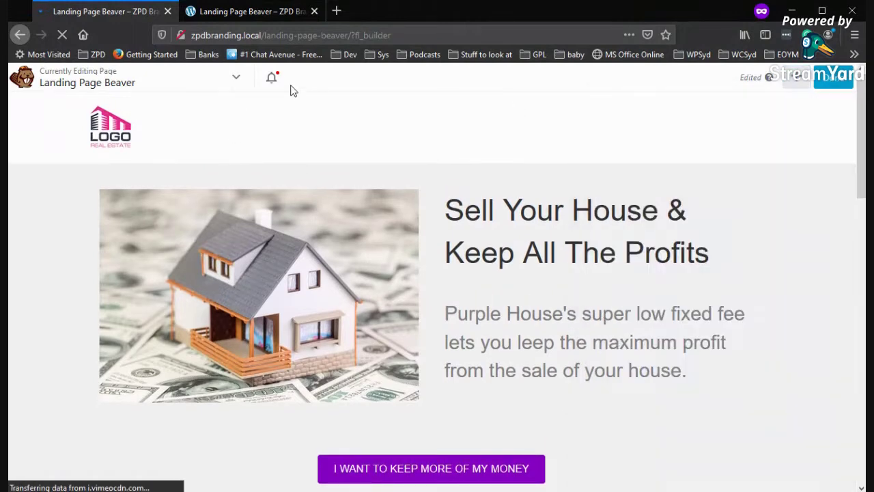
left_click(246, 85)
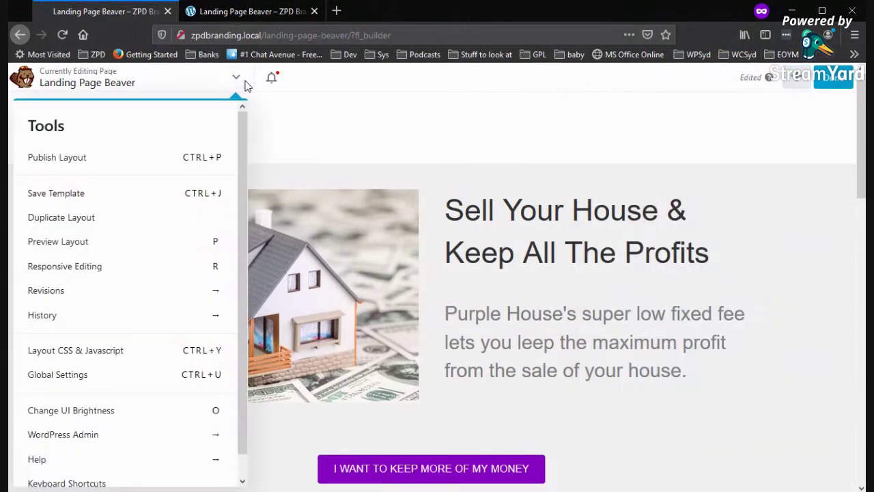
left_click(81, 249)
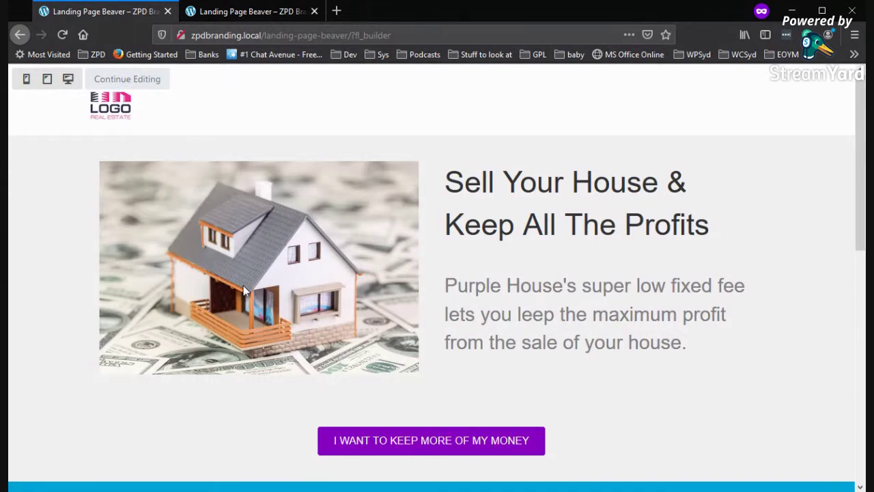
left_click(46, 80)
left_click(27, 81)
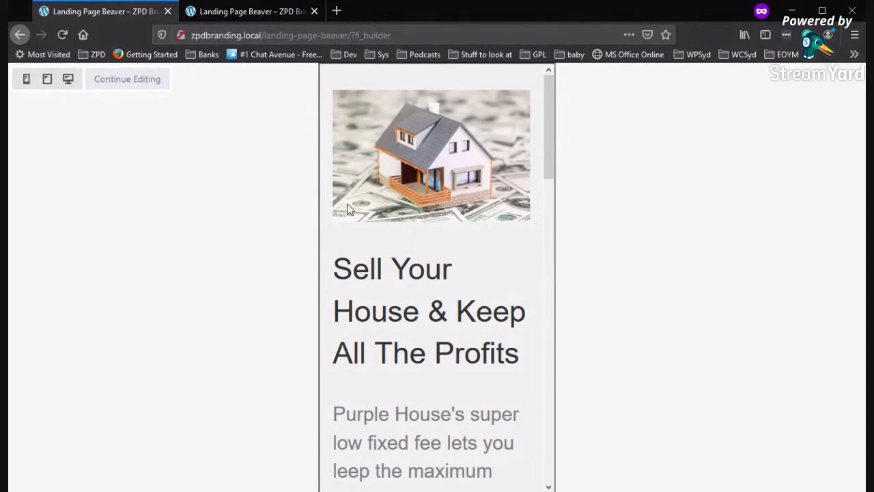
scroll(415, 277, "down", 3)
scroll(415, 283, "up", 3)
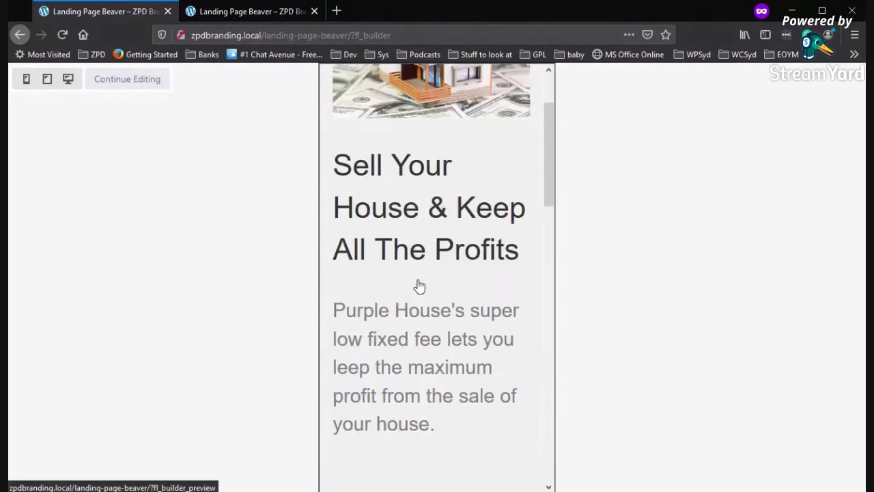